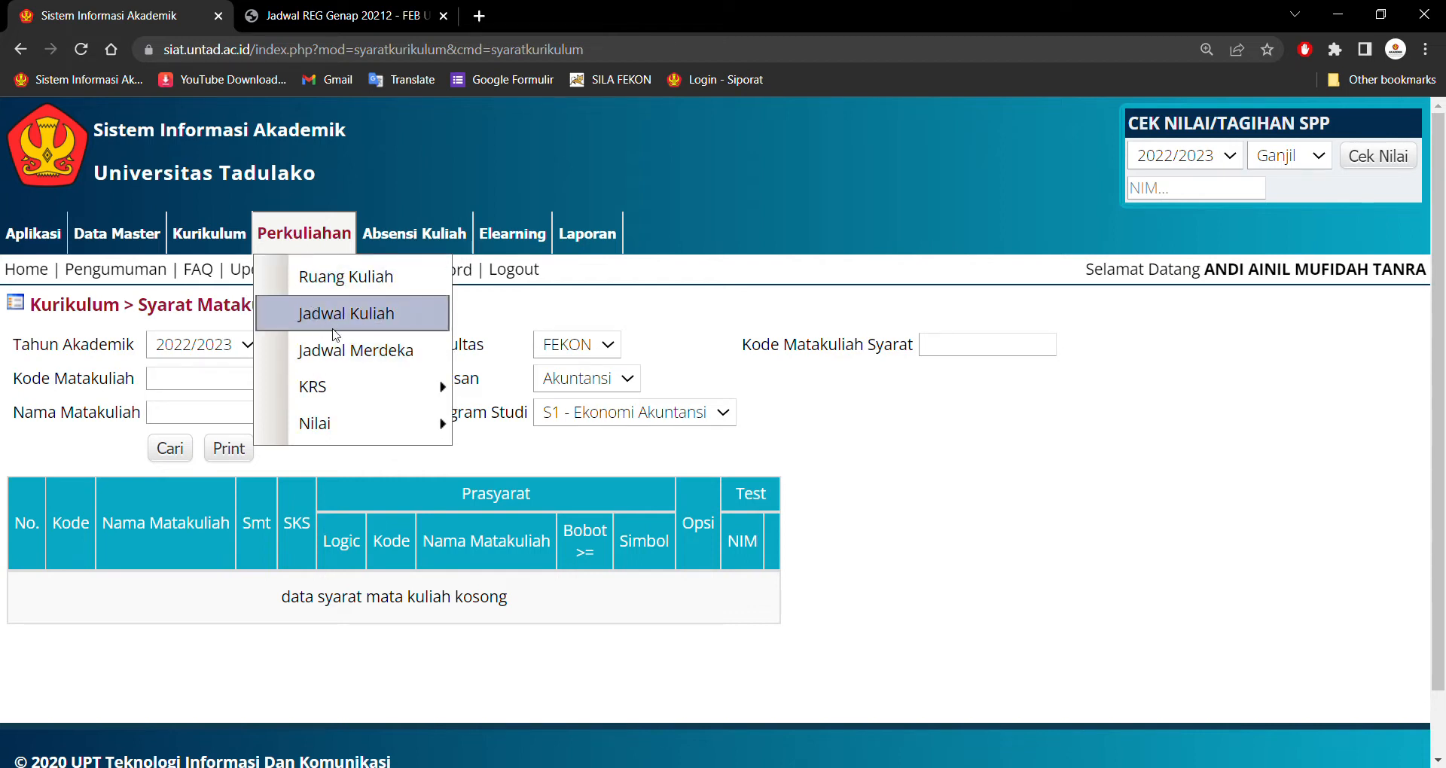
# Open the Ruang Kuliah page and filter rooms to 2022/2023, sector Fakultas Ekonomi dan Bisnis, location FEB and building Gedung A.
pyautogui.moveTo(327, 388)
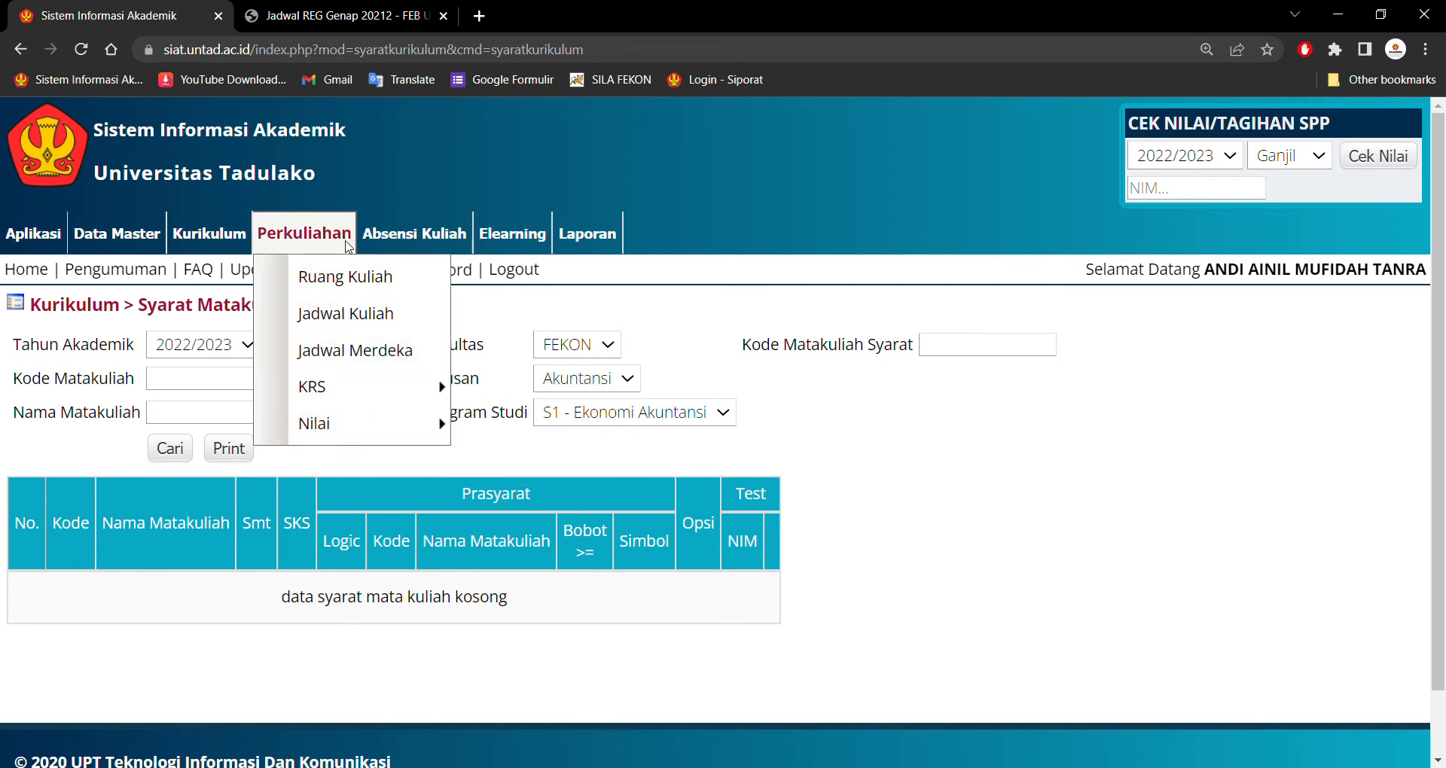
pyautogui.click(299, 278)
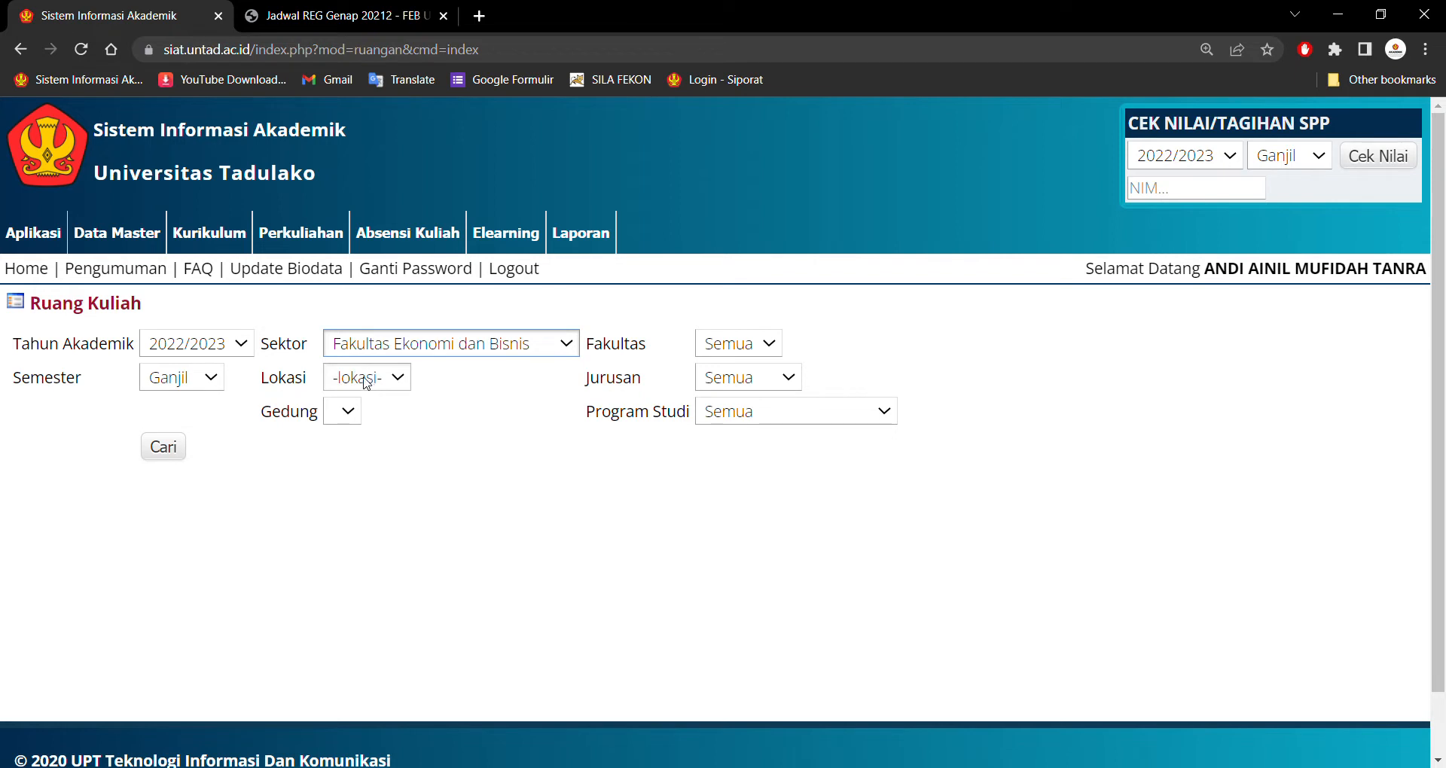
pyautogui.click(193, 350)
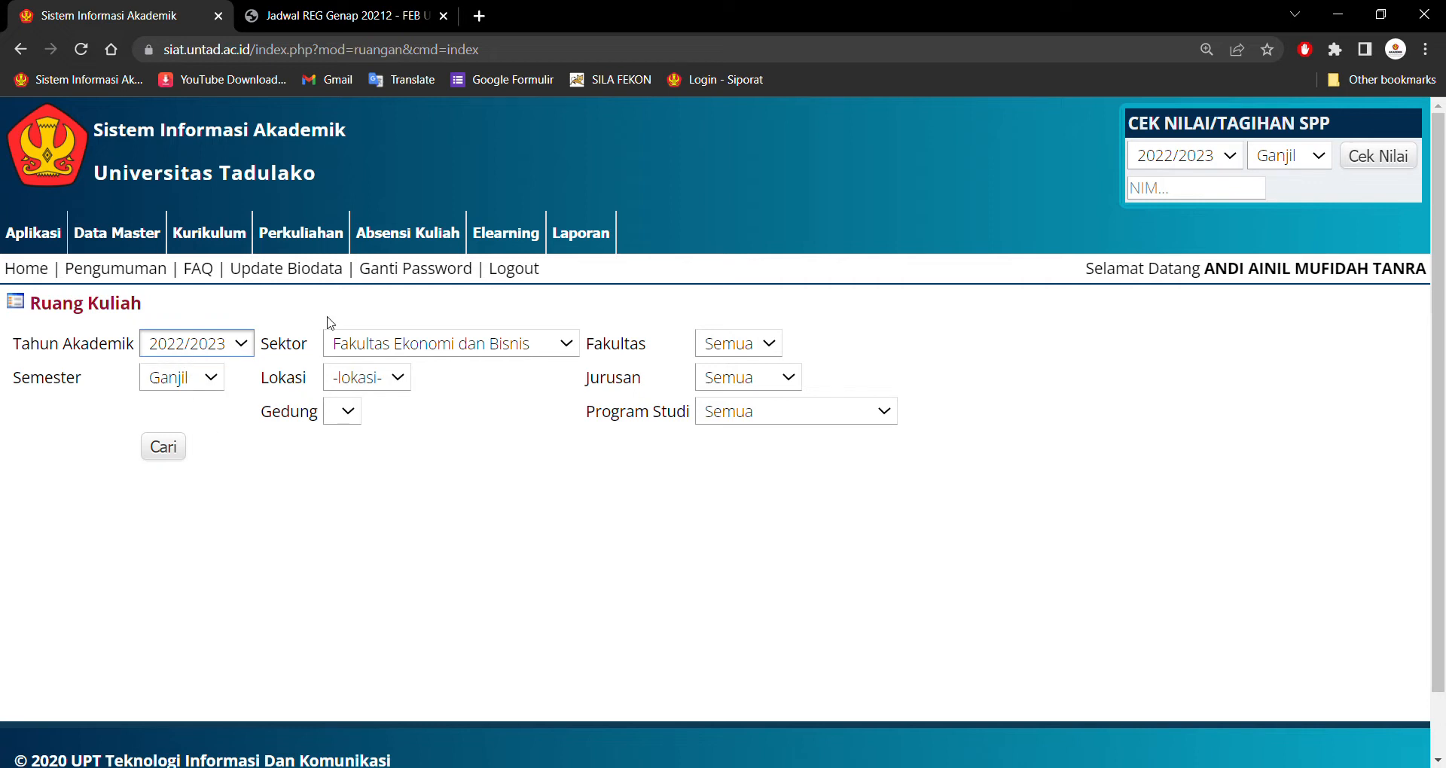
pyautogui.click(378, 354)
pyautogui.click(366, 380)
pyautogui.click(356, 426)
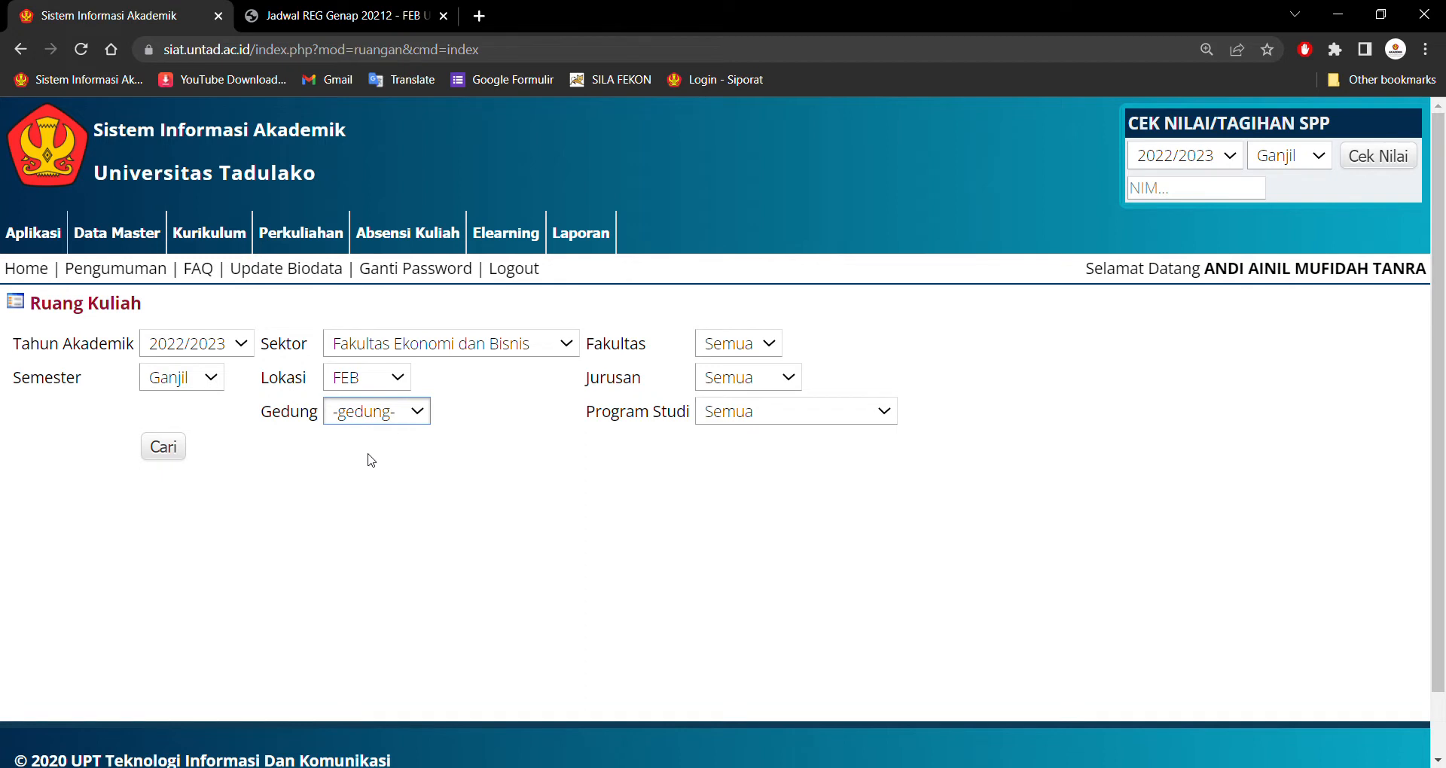
pyautogui.press('Down')
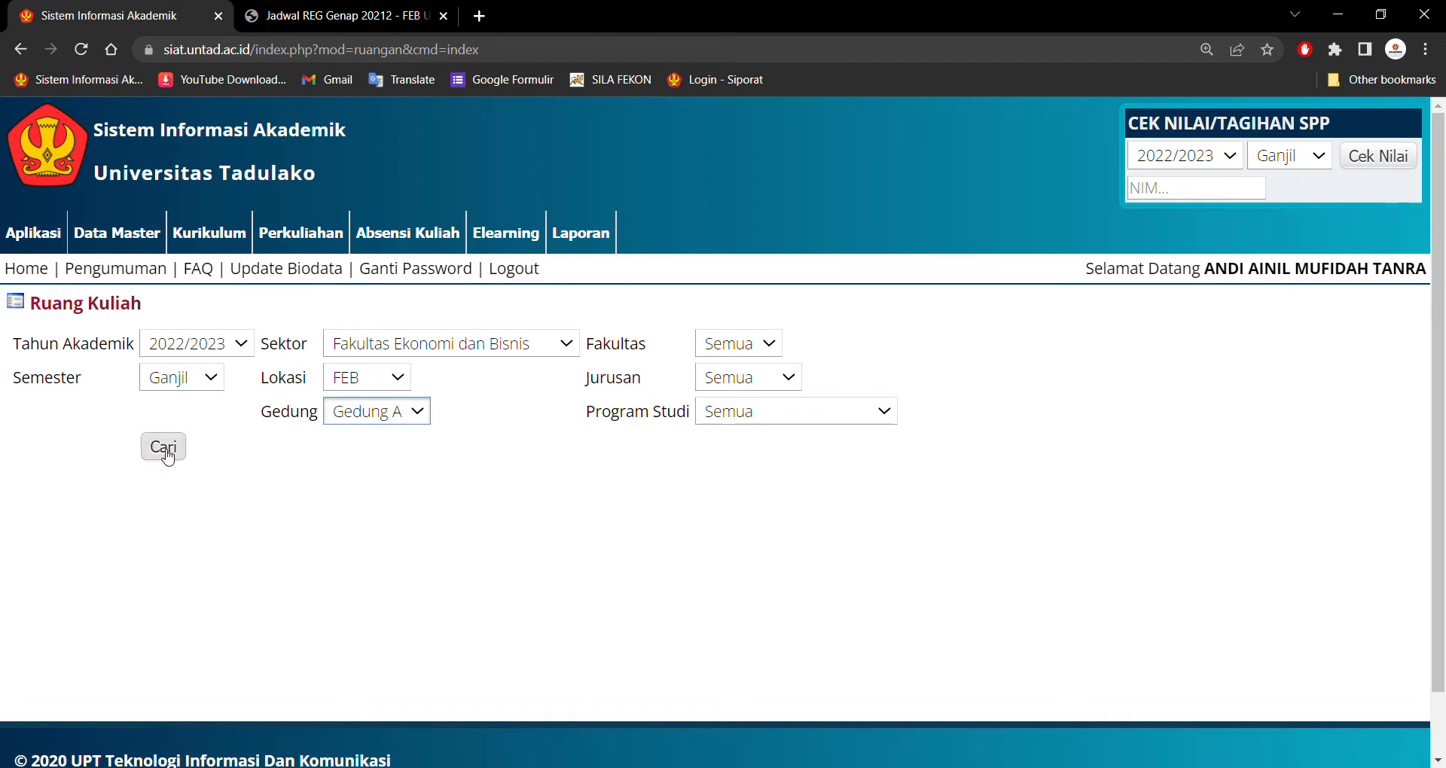
# Search the rooms with Fakultas set to Semua, Jurusan to Akuntansi and Program Studi to S1 - Ekonomi Akuntansi.
pyautogui.click(745, 345)
pyautogui.press('Down')
pyautogui.press('Up')
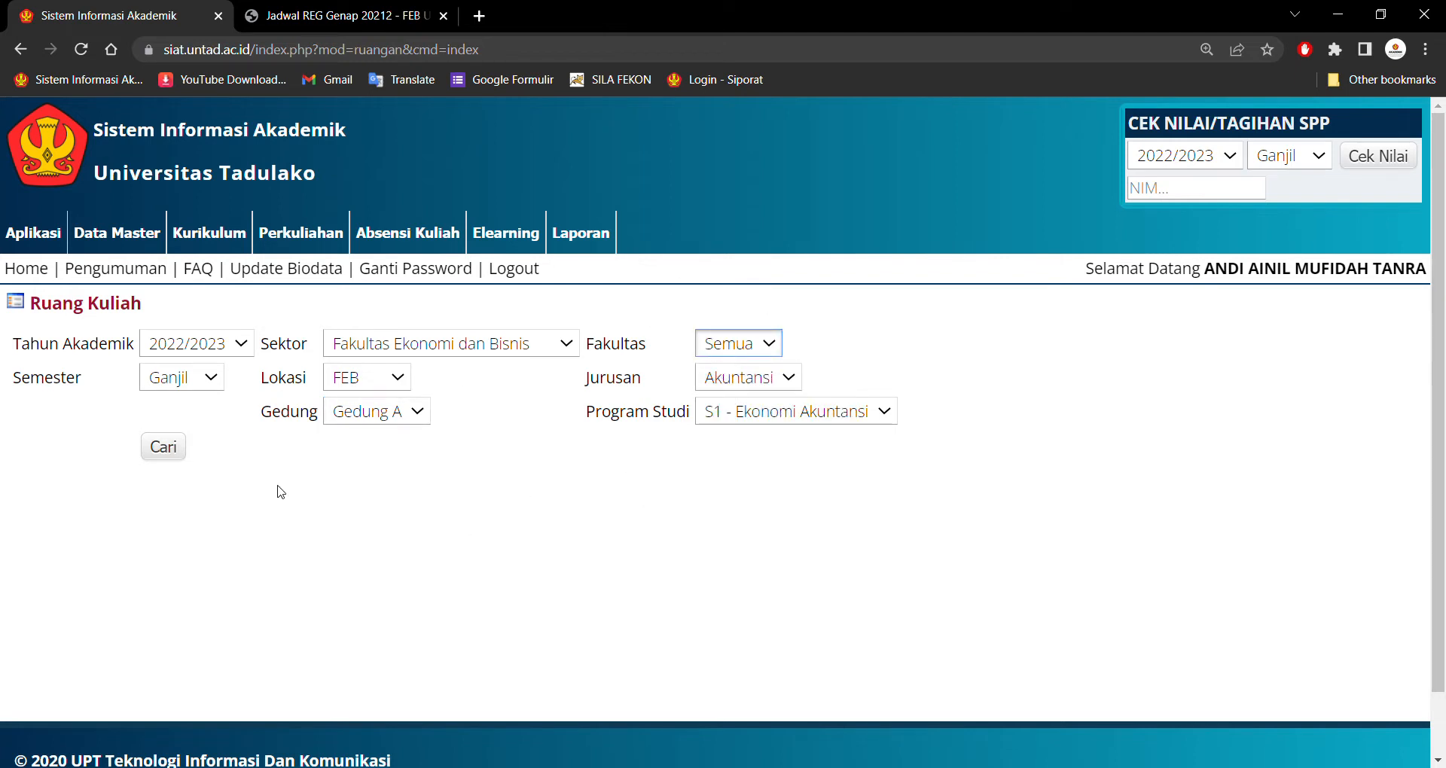
pyautogui.click(165, 461)
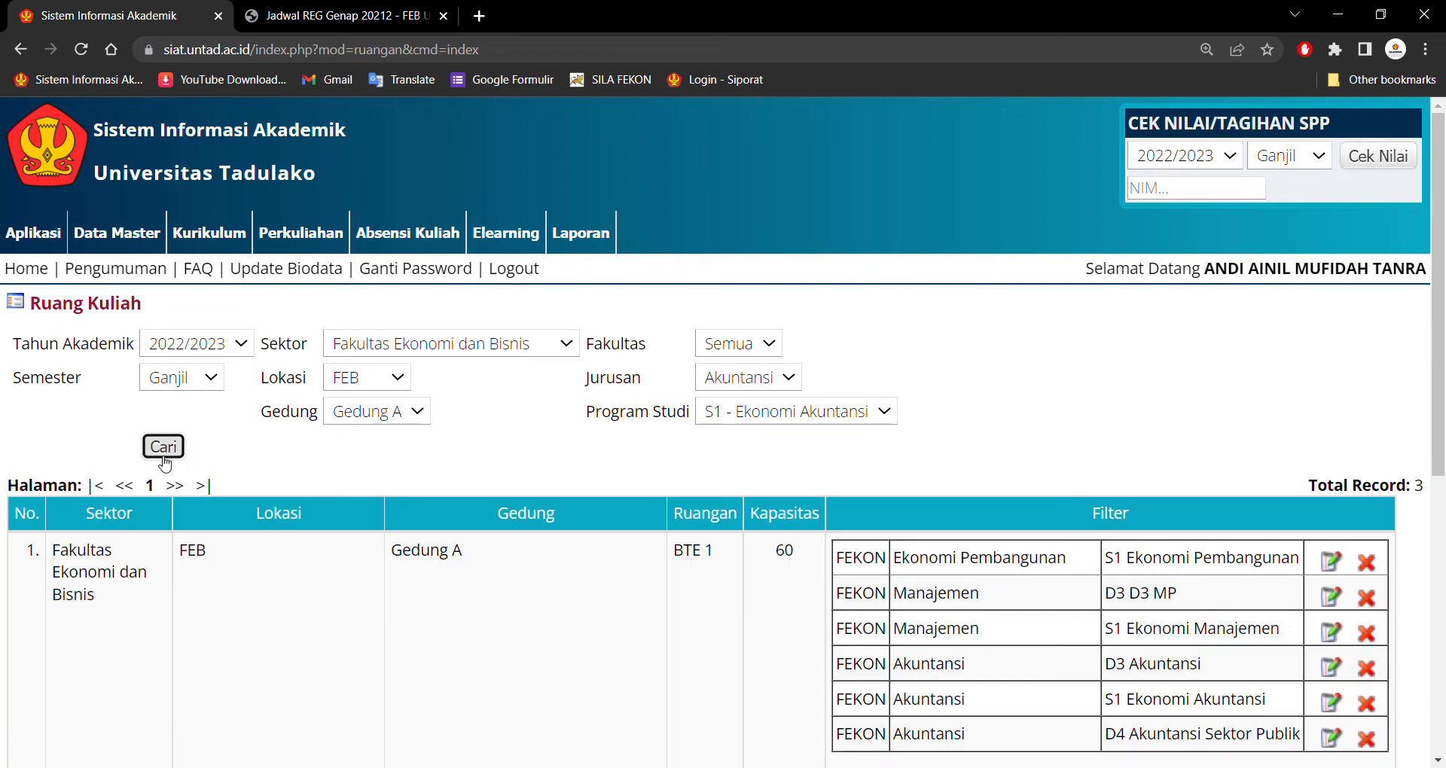
# Examine the Gedung A room results, comparing each room's capacity and the study programs allowed to use it.
pyautogui.scroll(-4, 417, 530)
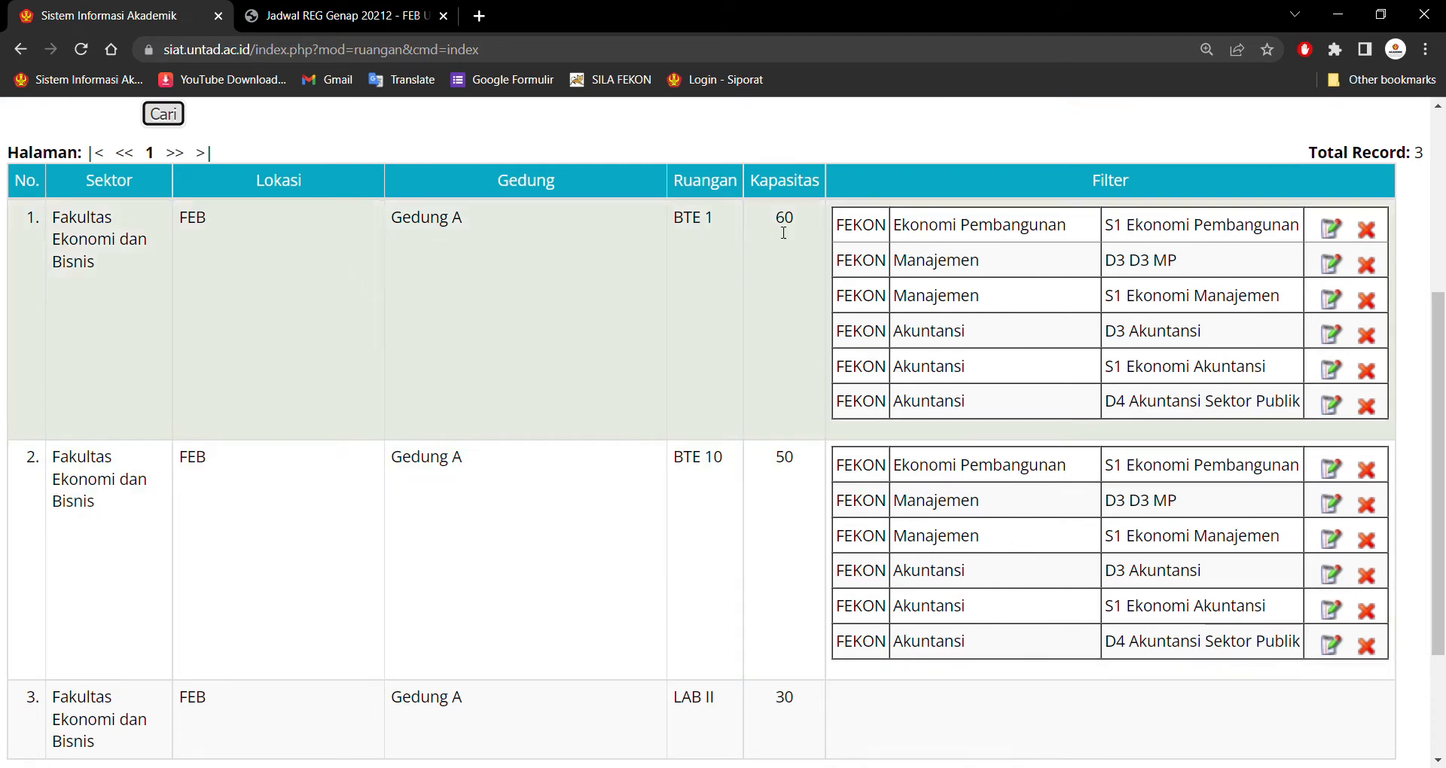
pyautogui.scroll(-3, 693, 478)
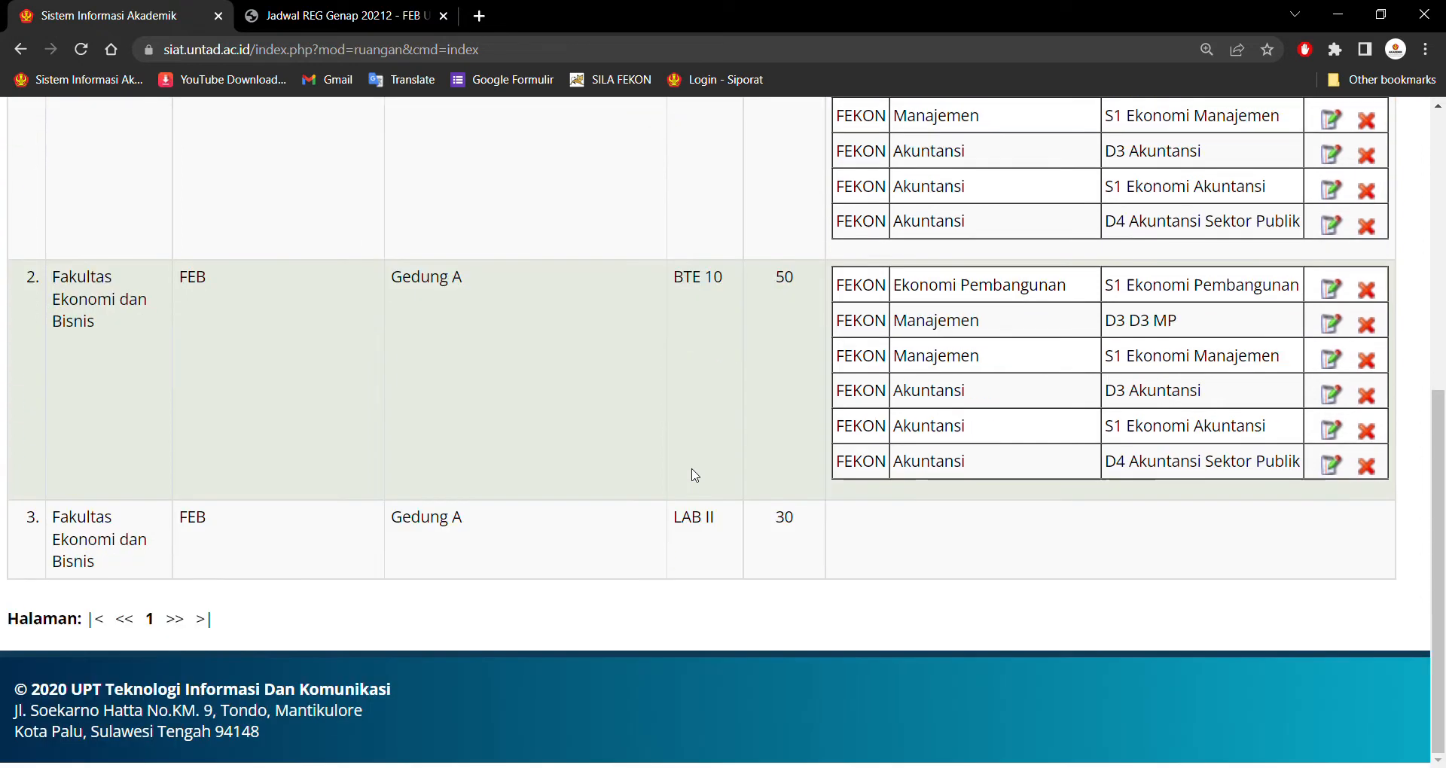
pyautogui.scroll(3, 694, 442)
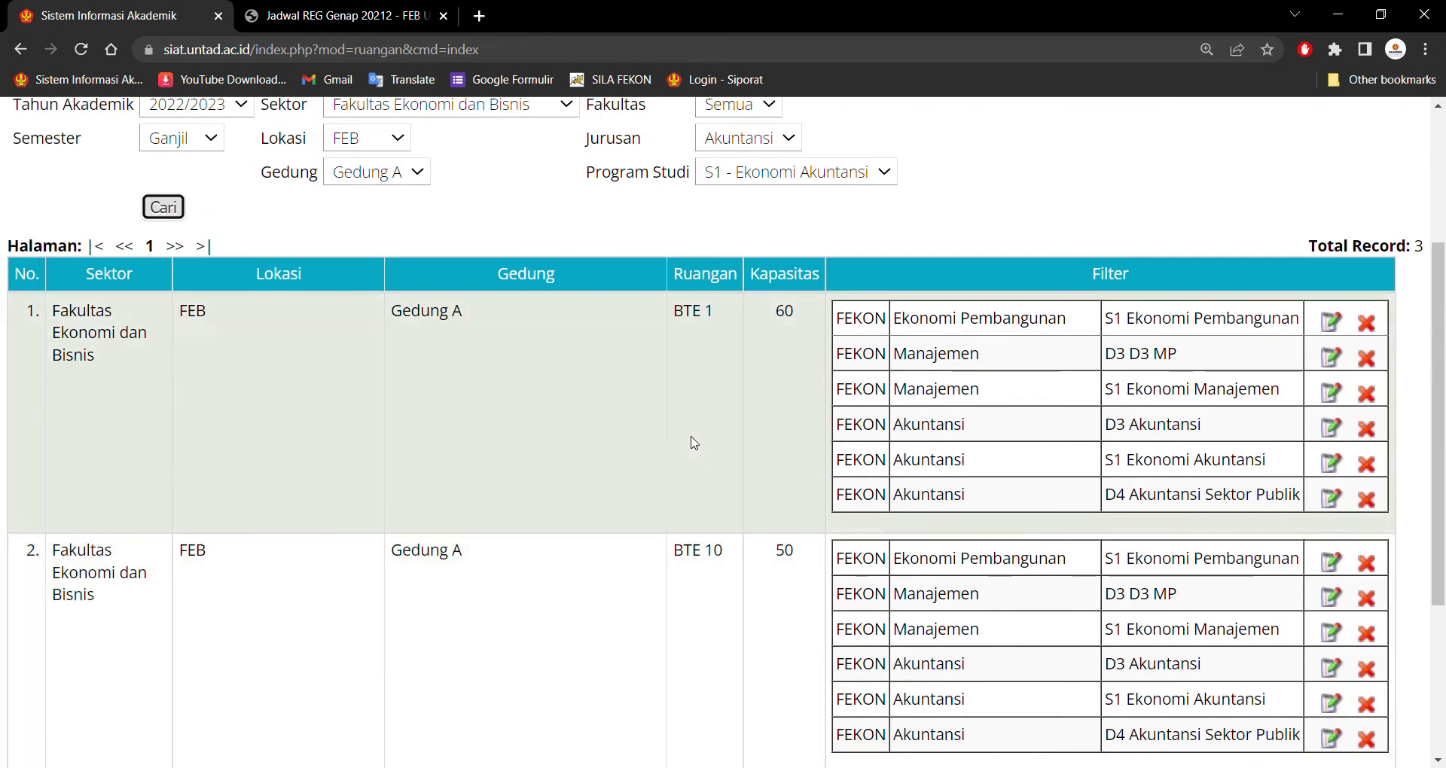
pyautogui.moveTo(776, 311); pyautogui.dragTo(785, 310)
pyautogui.scroll(-3, 1054, 339)
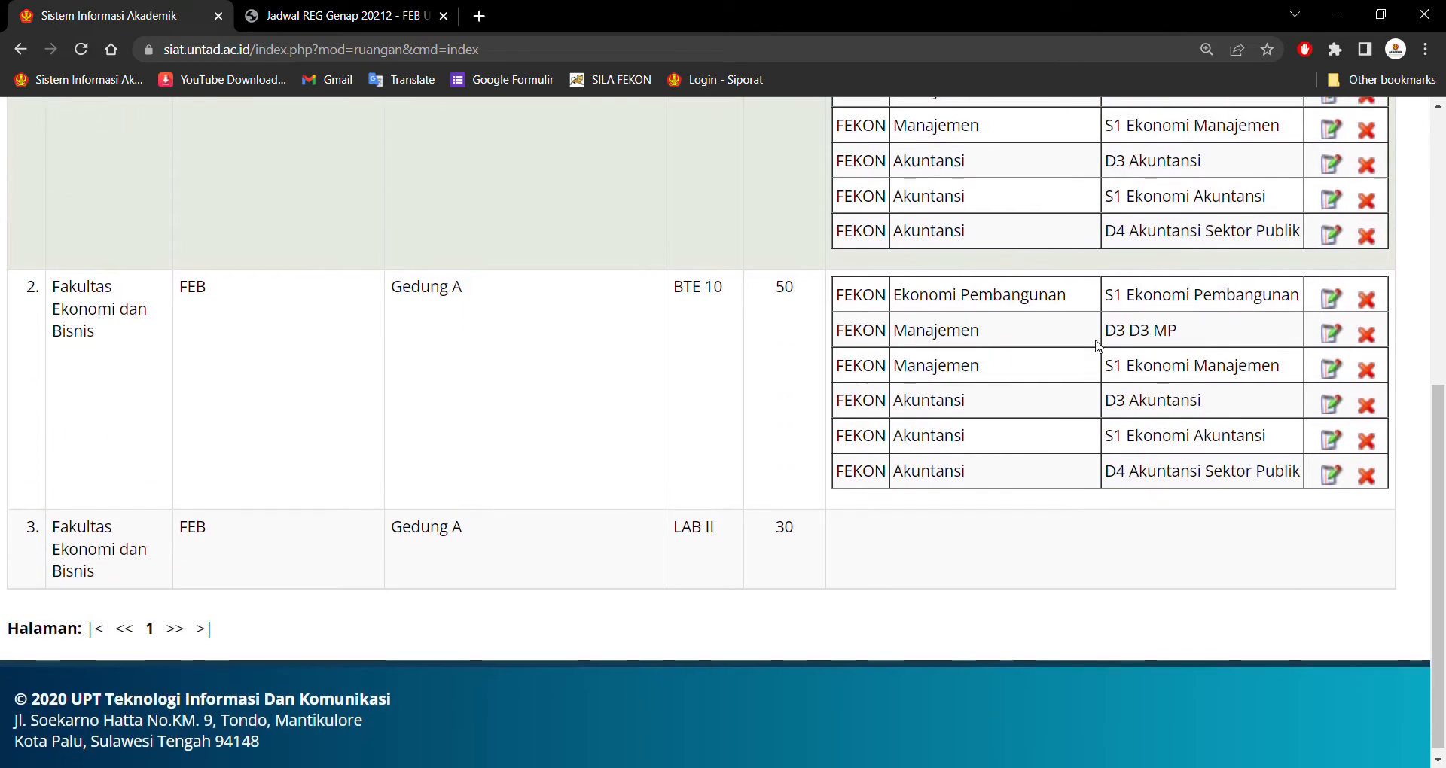
pyautogui.scroll(3, 1145, 258)
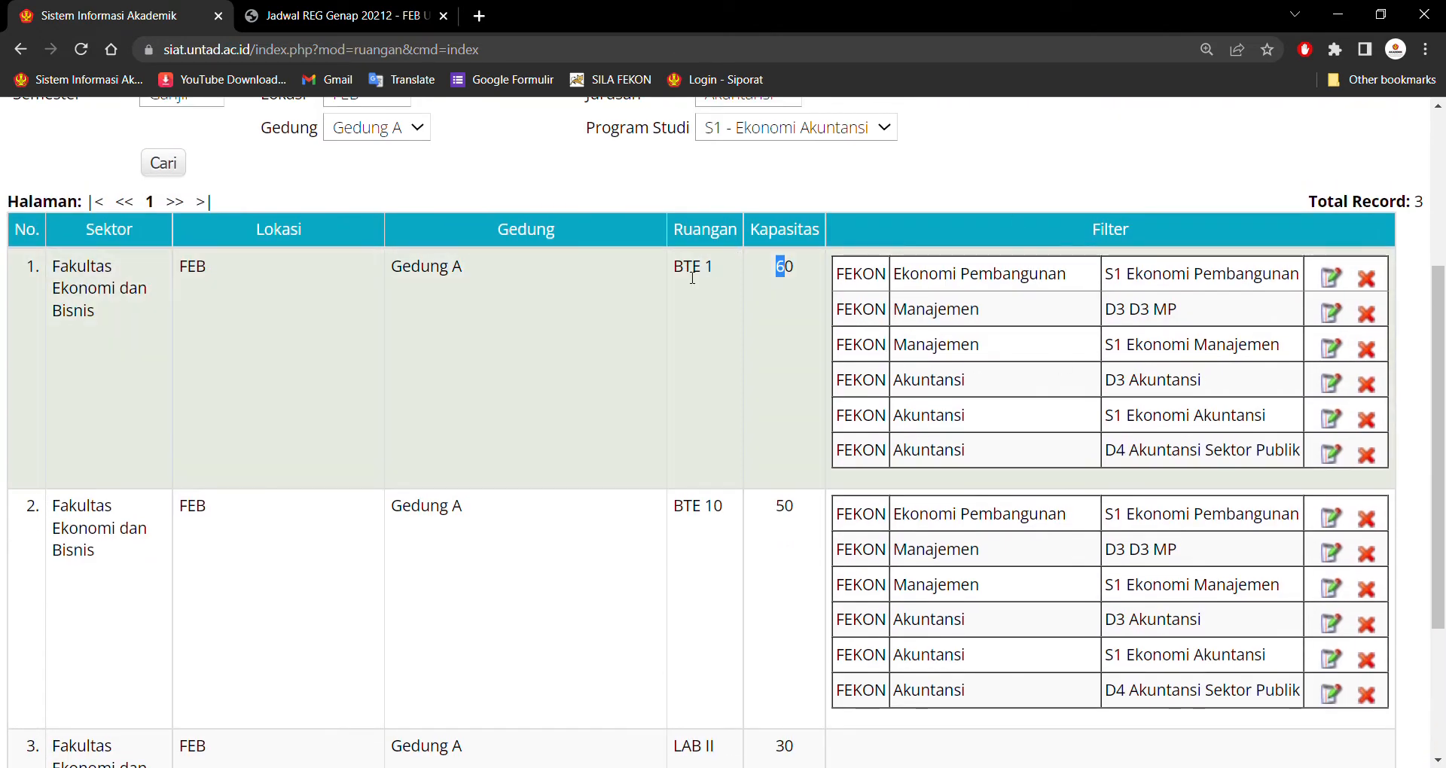
pyautogui.scroll(4, 691, 276)
pyautogui.scroll(-1, 692, 277)
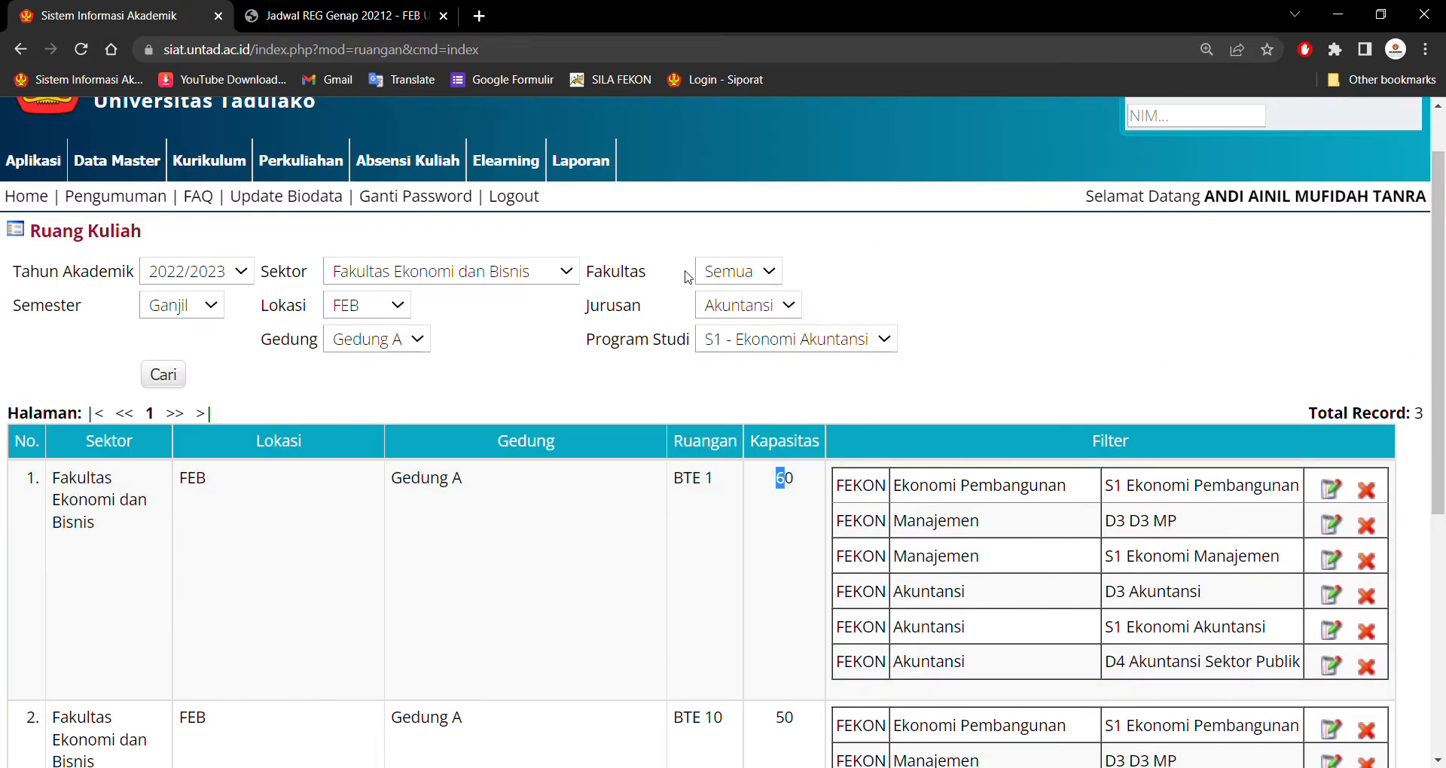
# Open the Jadwal Kuliah page and list the 2022/2023 Ganjil class schedule without extra filters.
pyautogui.moveTo(302, 160)
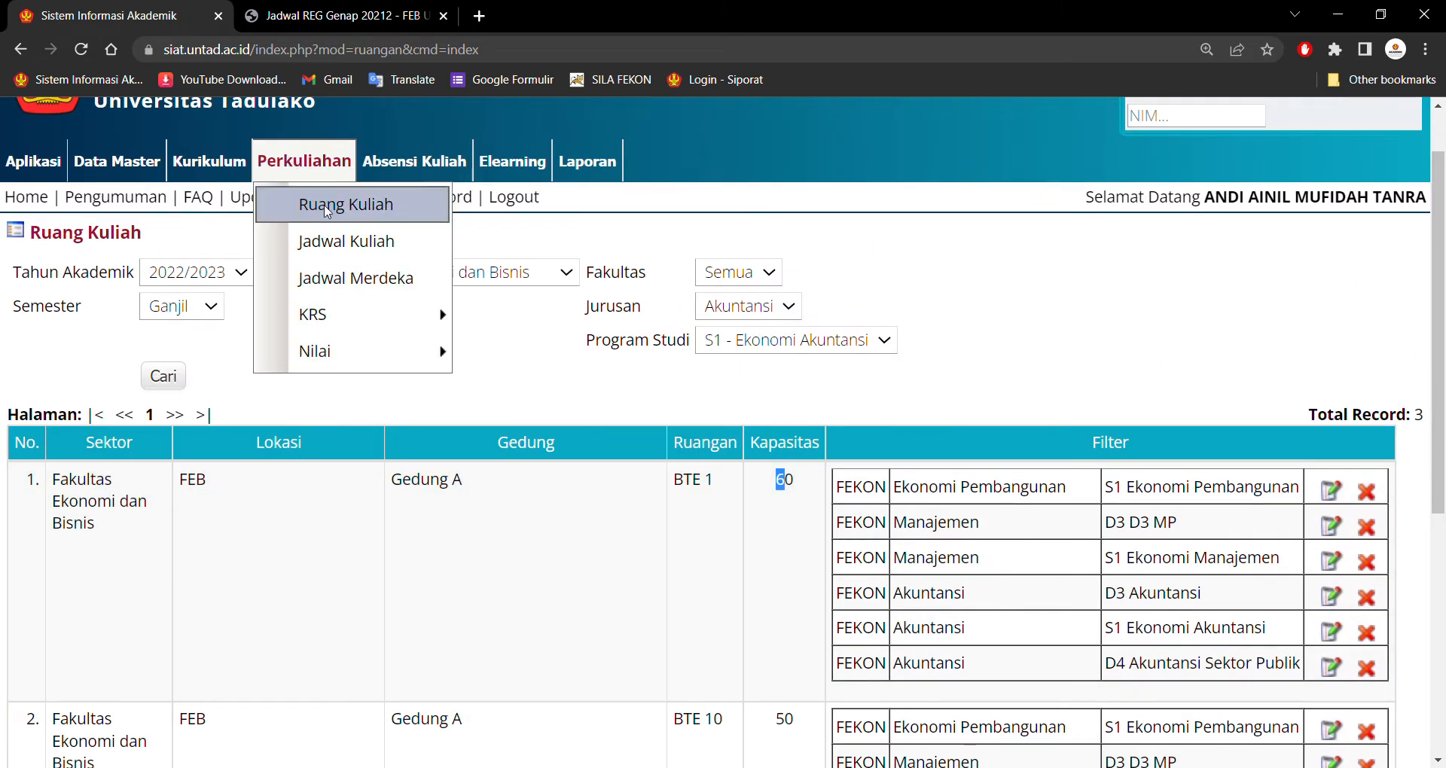
pyautogui.click(378, 244)
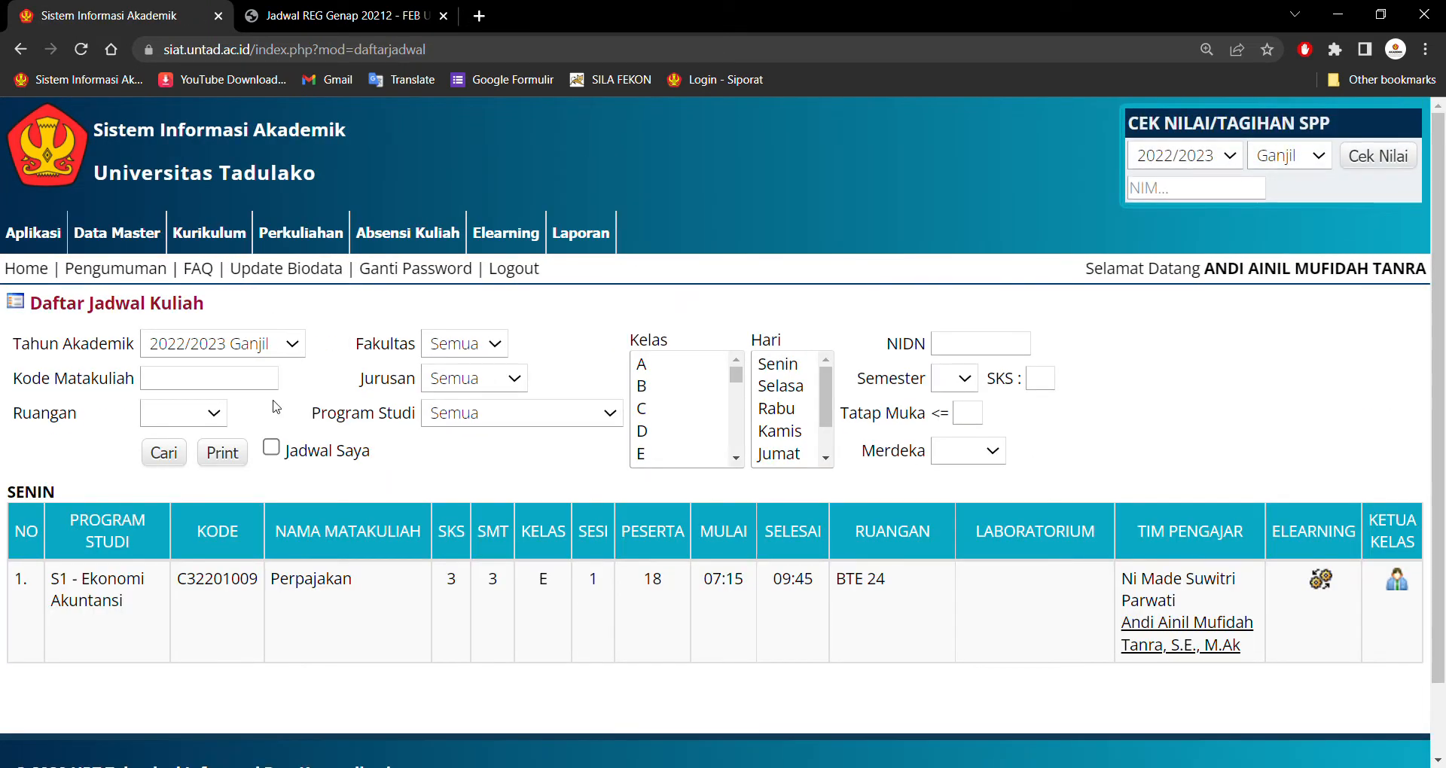
pyautogui.click(165, 453)
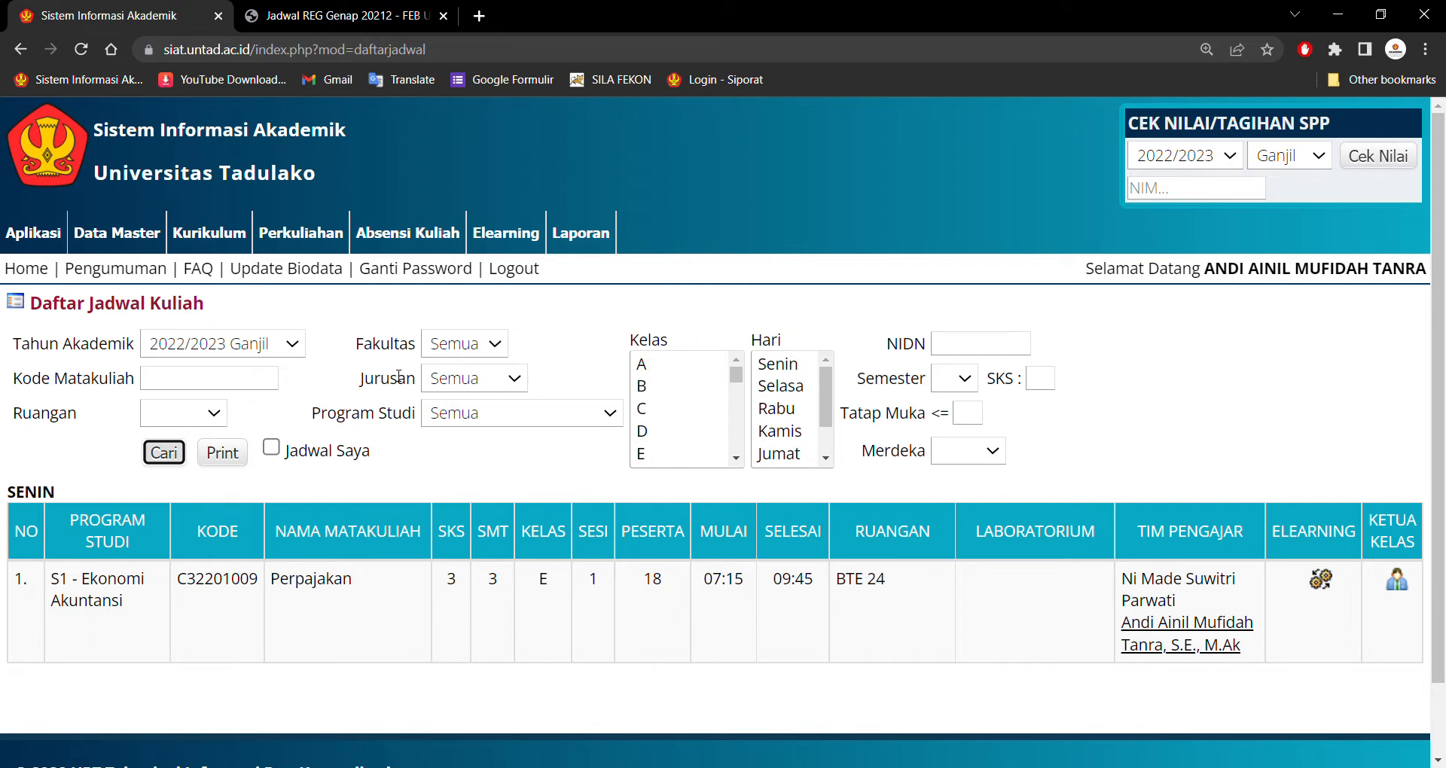
pyautogui.moveTo(283, 231)
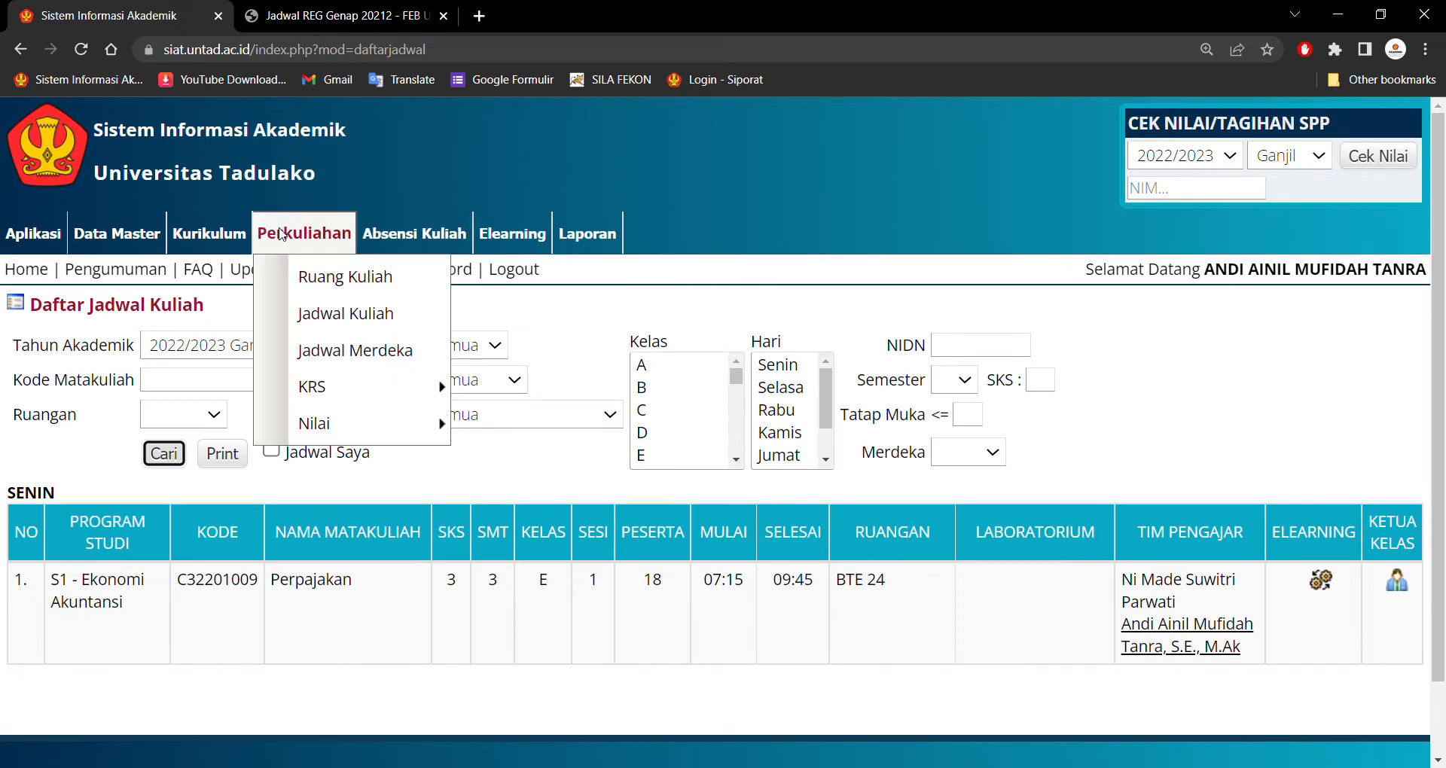
pyautogui.click(330, 315)
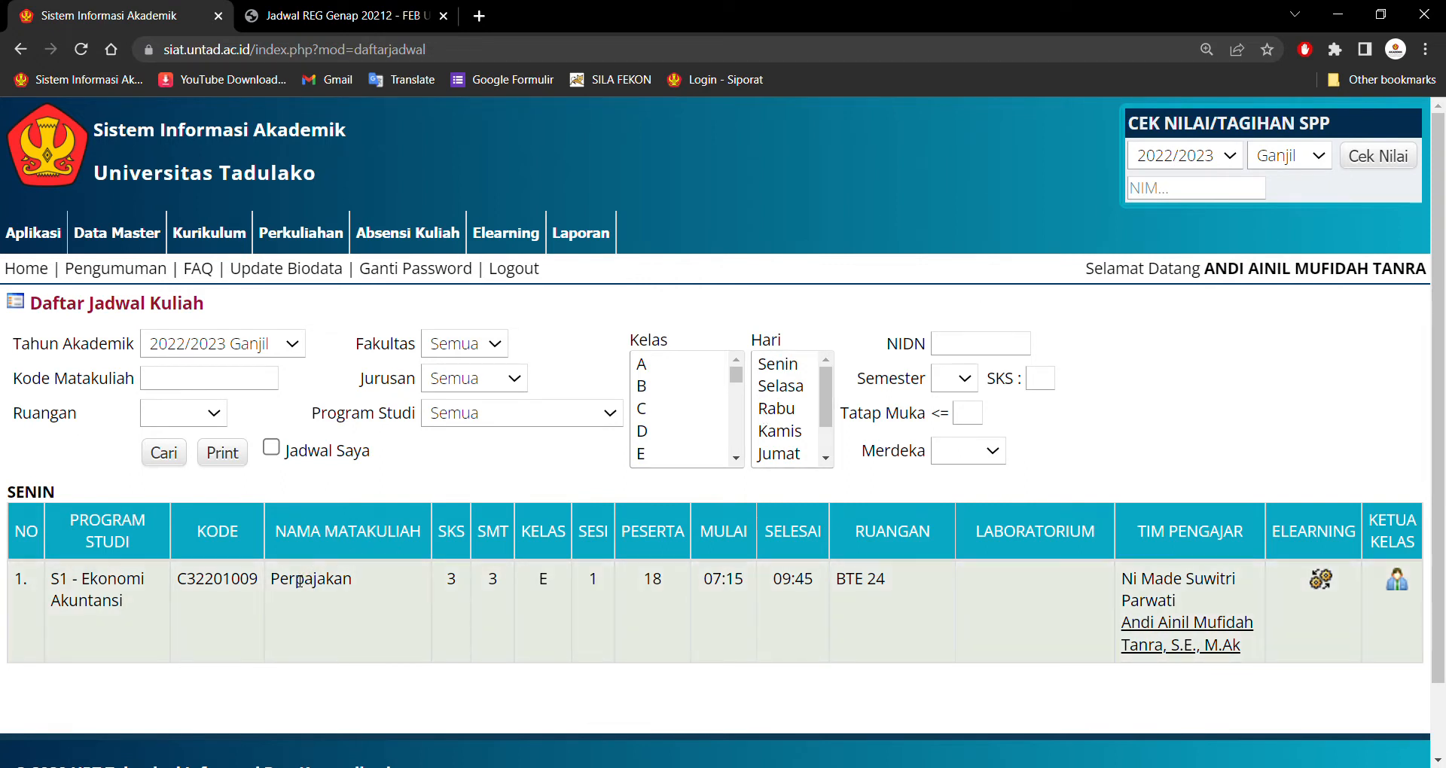
# Check the Perpajakan class's name, hours and participant count, and activate e-learning for that class.
pyautogui.moveTo(368, 588); pyautogui.dragTo(285, 586)
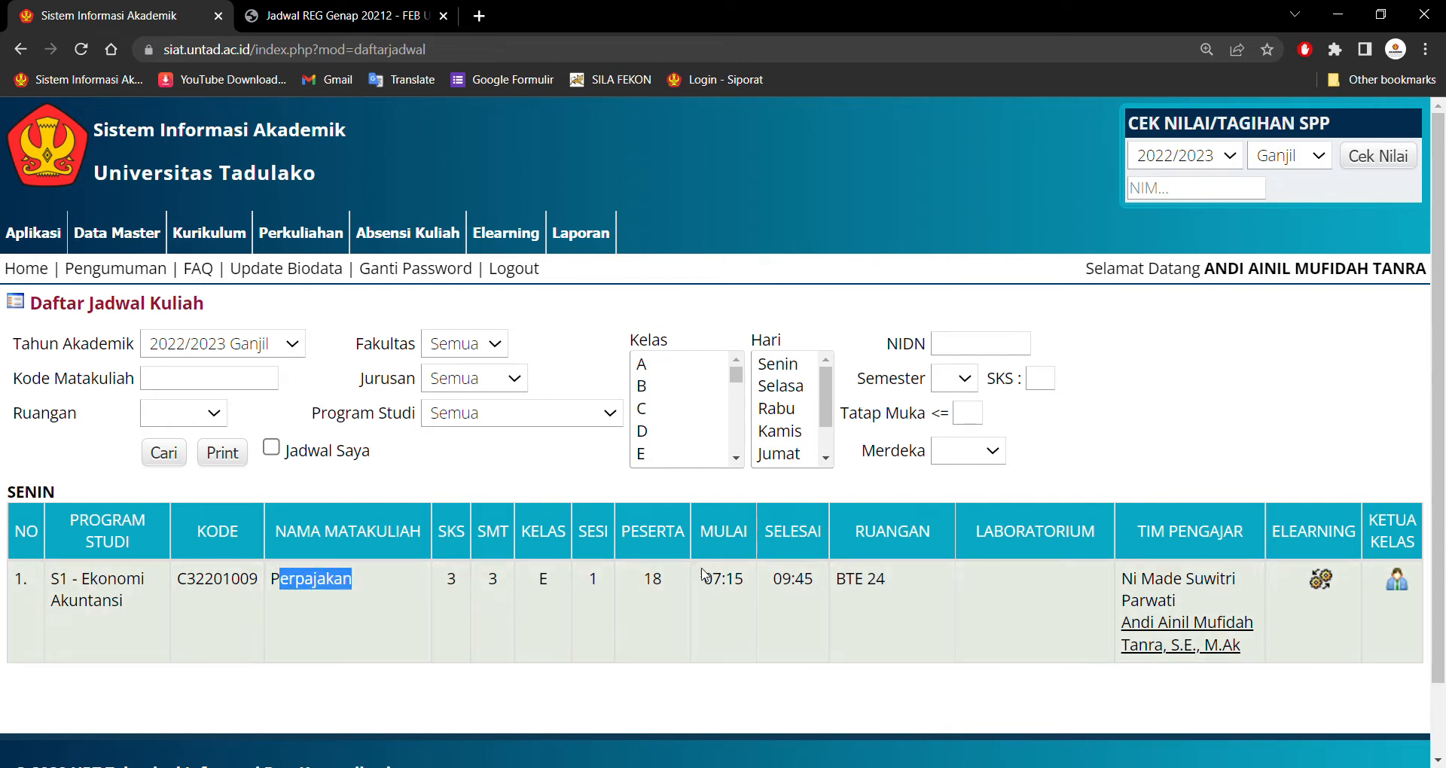
pyautogui.moveTo(714, 580); pyautogui.dragTo(815, 581)
pyautogui.click(518, 598)
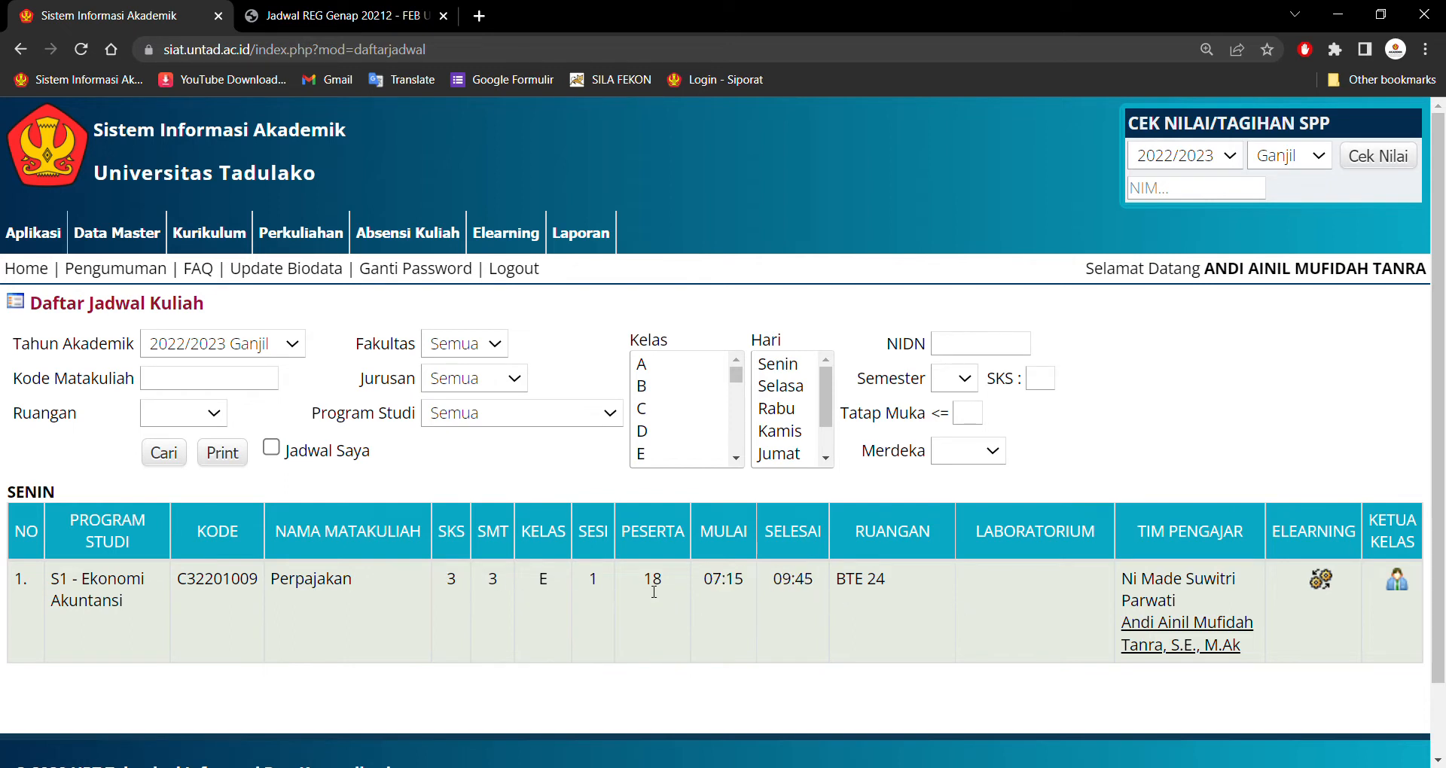
pyautogui.moveTo(643, 583); pyautogui.dragTo(662, 588)
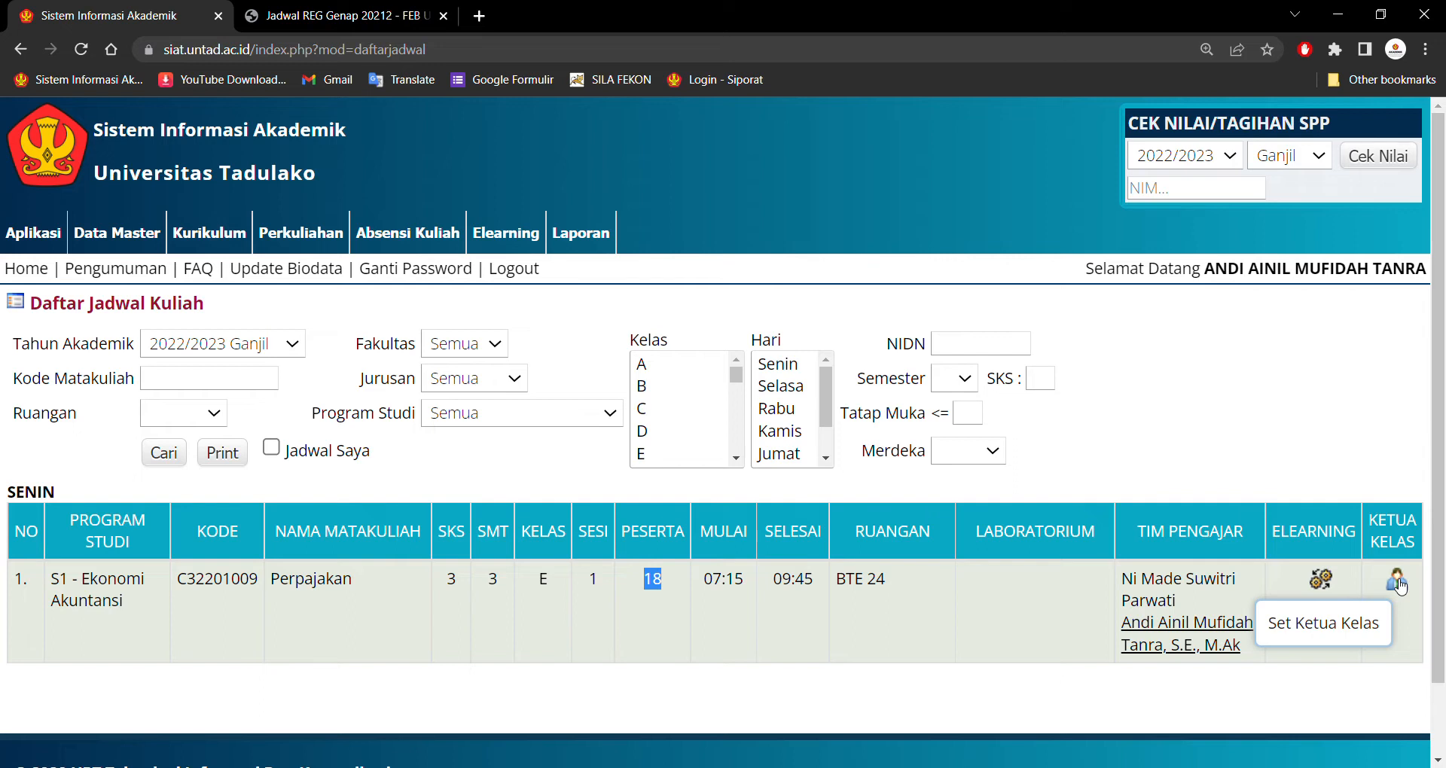
pyautogui.click(1320, 578)
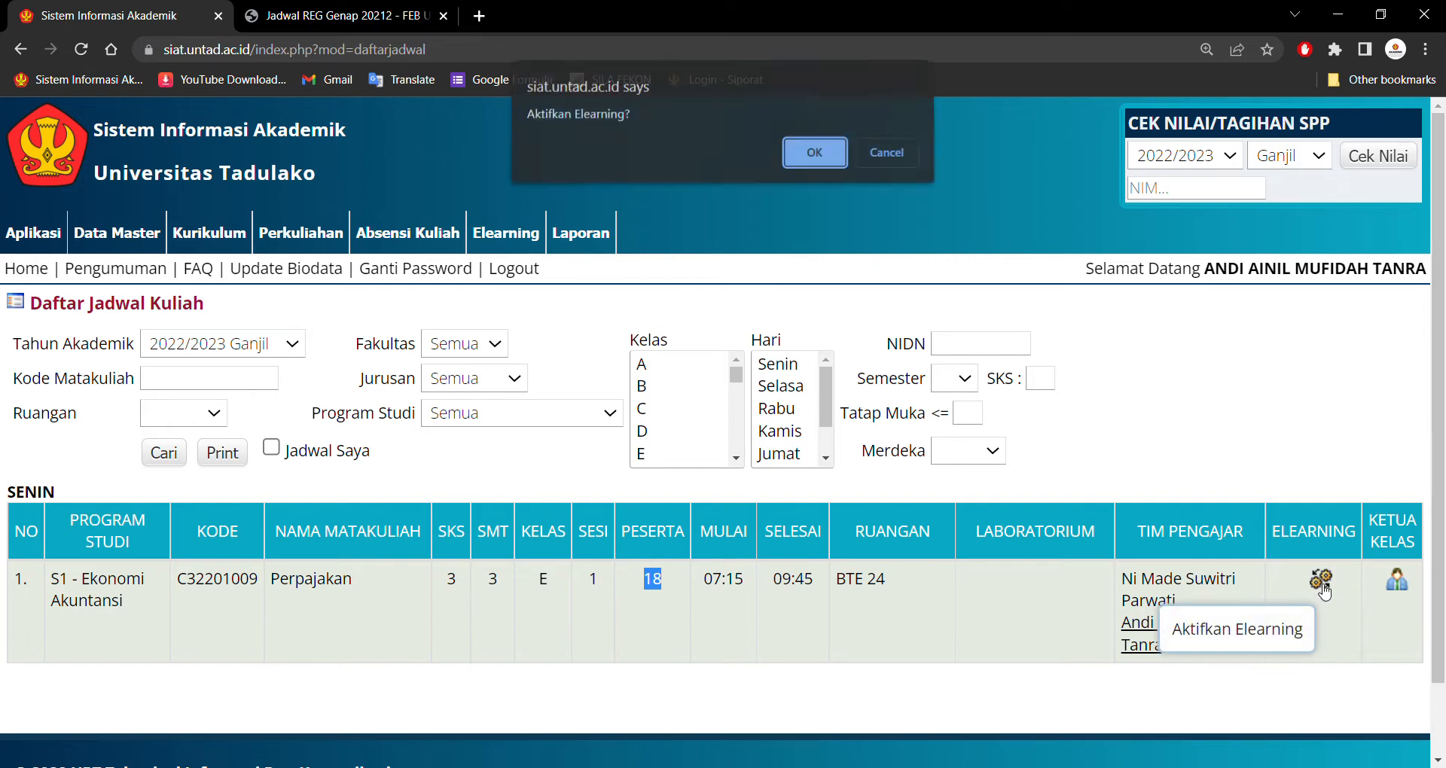
pyautogui.click(817, 153)
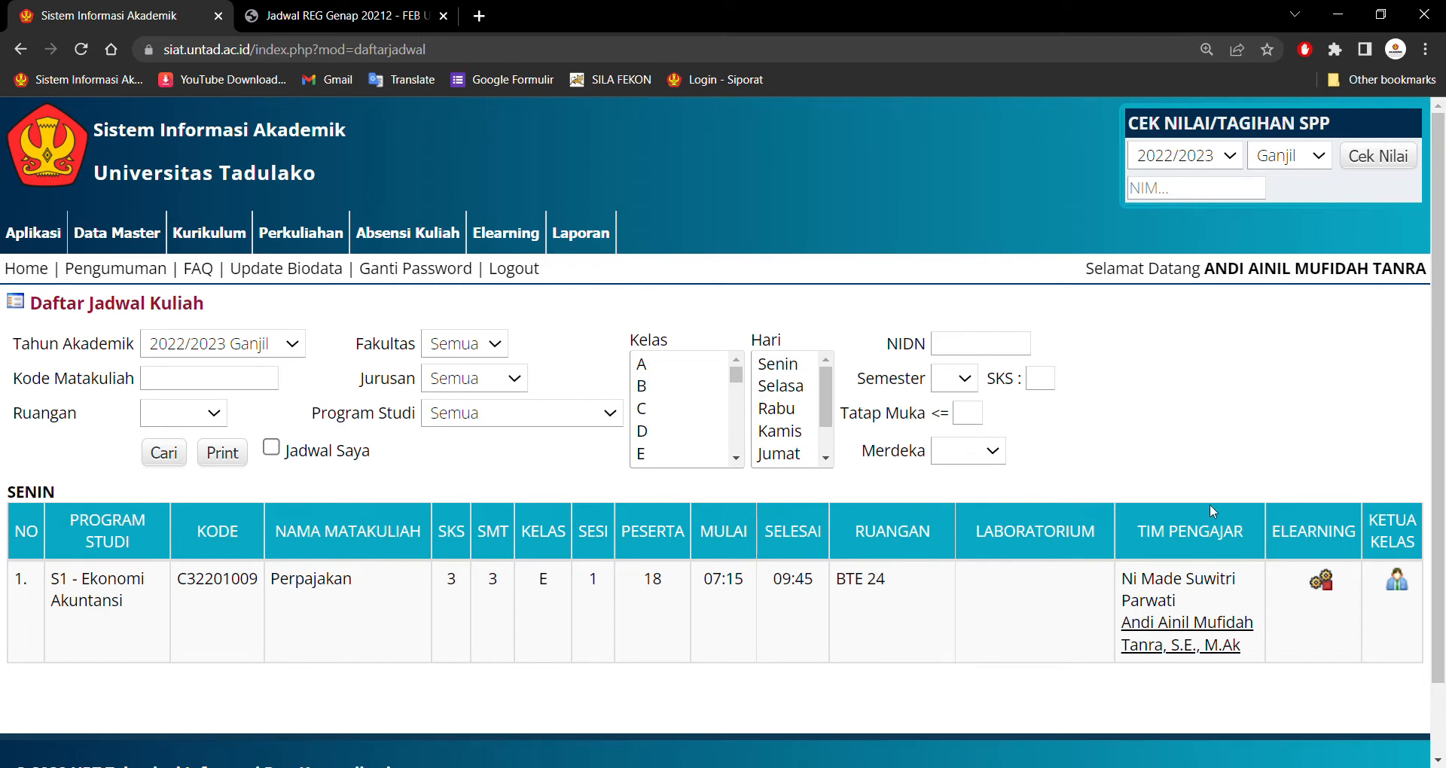
# Open the class leader selection for Perpajakan, review the student list and set the first listed student as Ketua Kelas.
pyautogui.click(1397, 581)
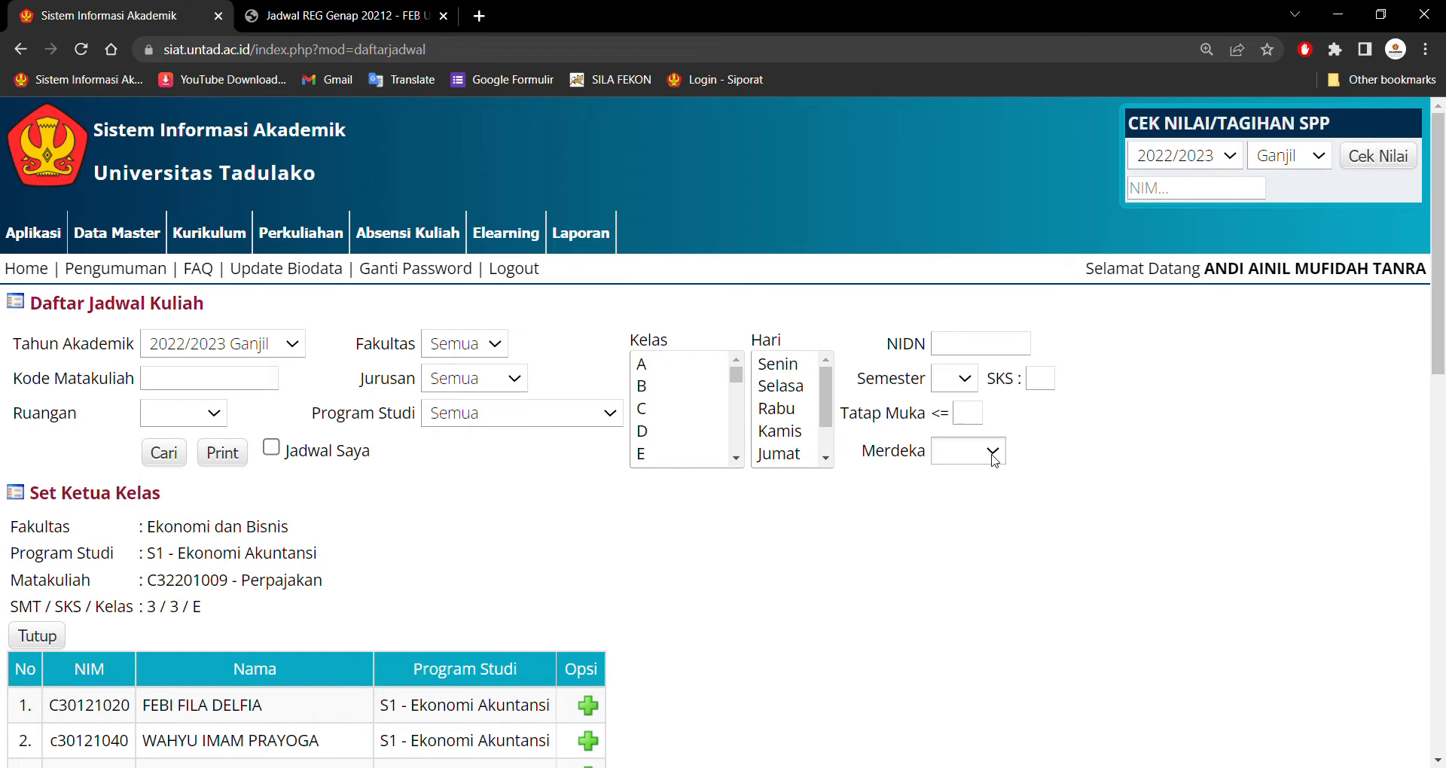
pyautogui.scroll(-6, 994, 461)
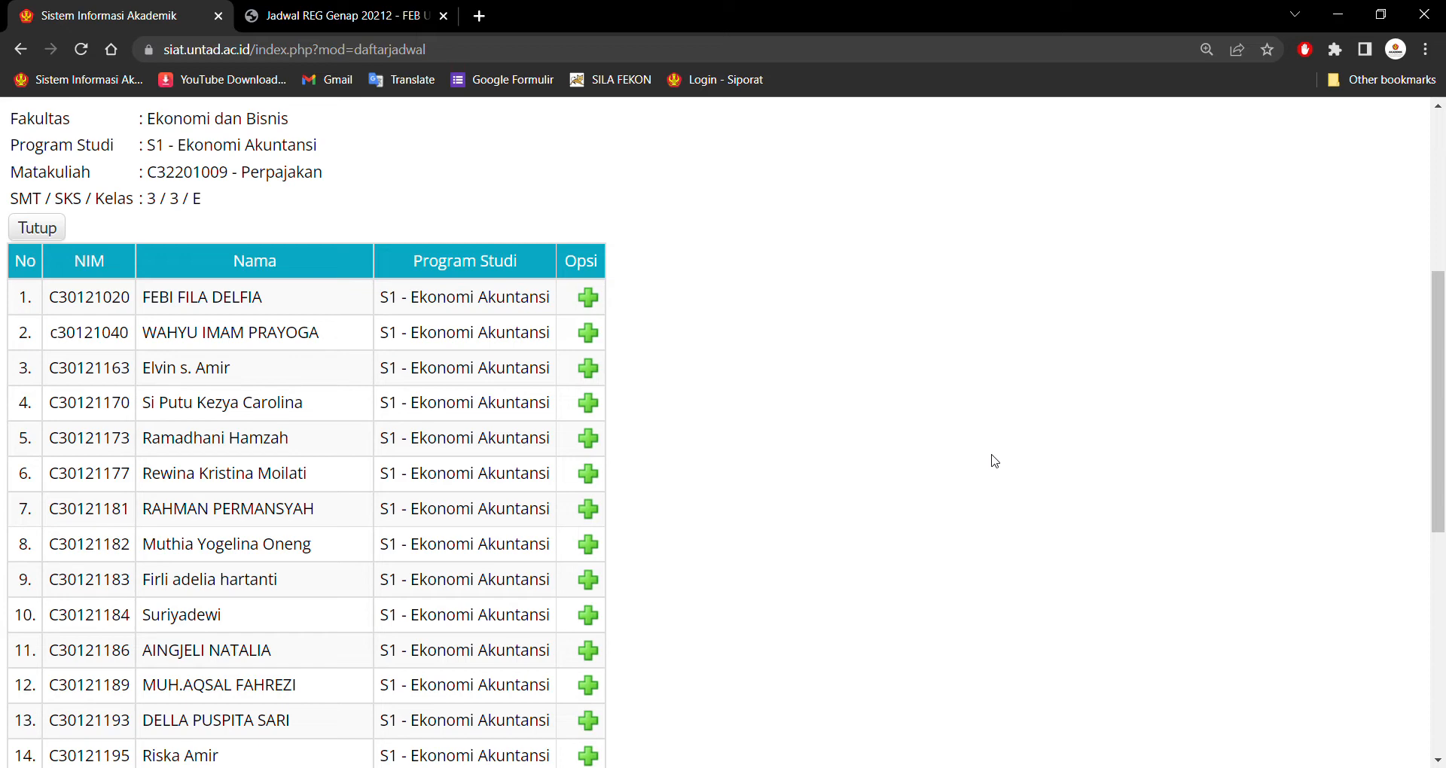
pyautogui.scroll(4, 994, 461)
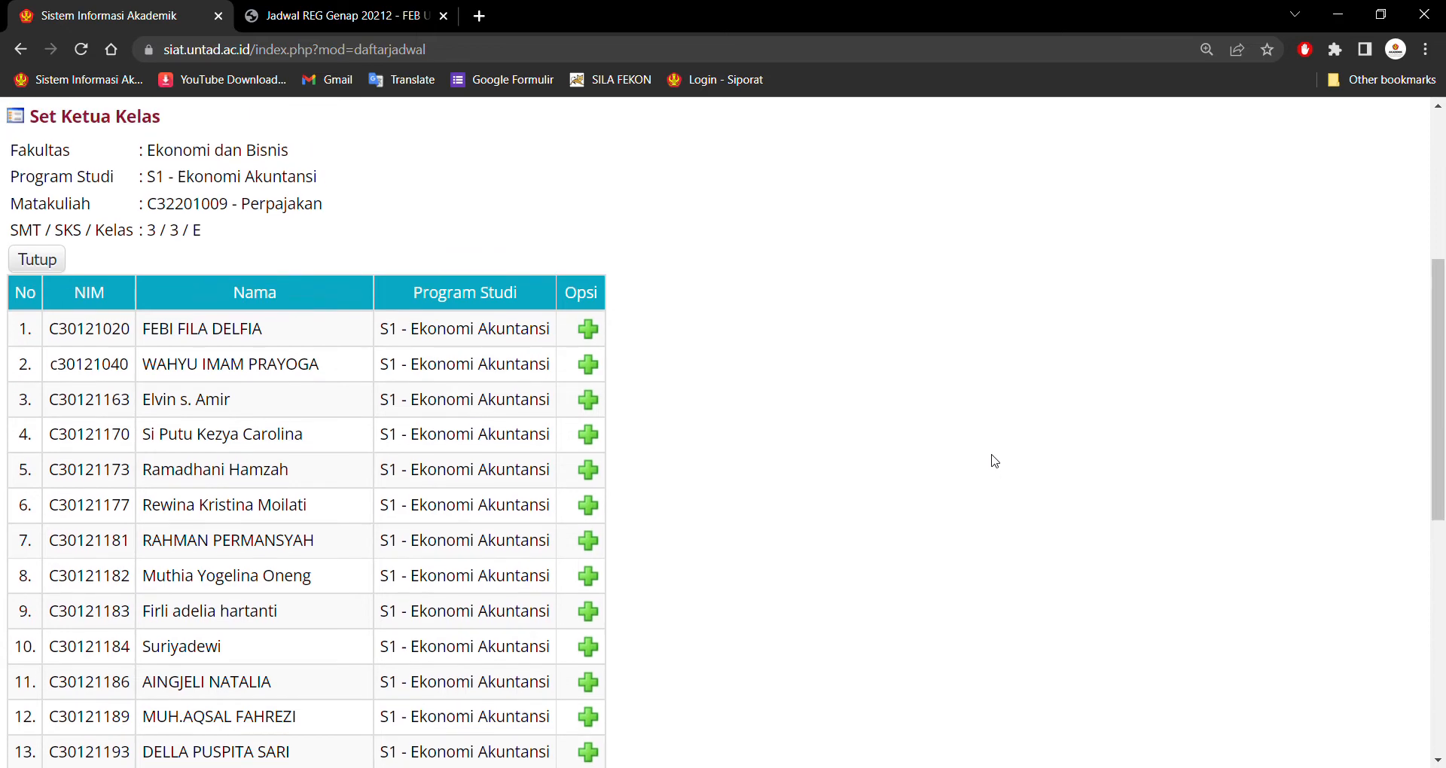
pyautogui.scroll(-6, 994, 461)
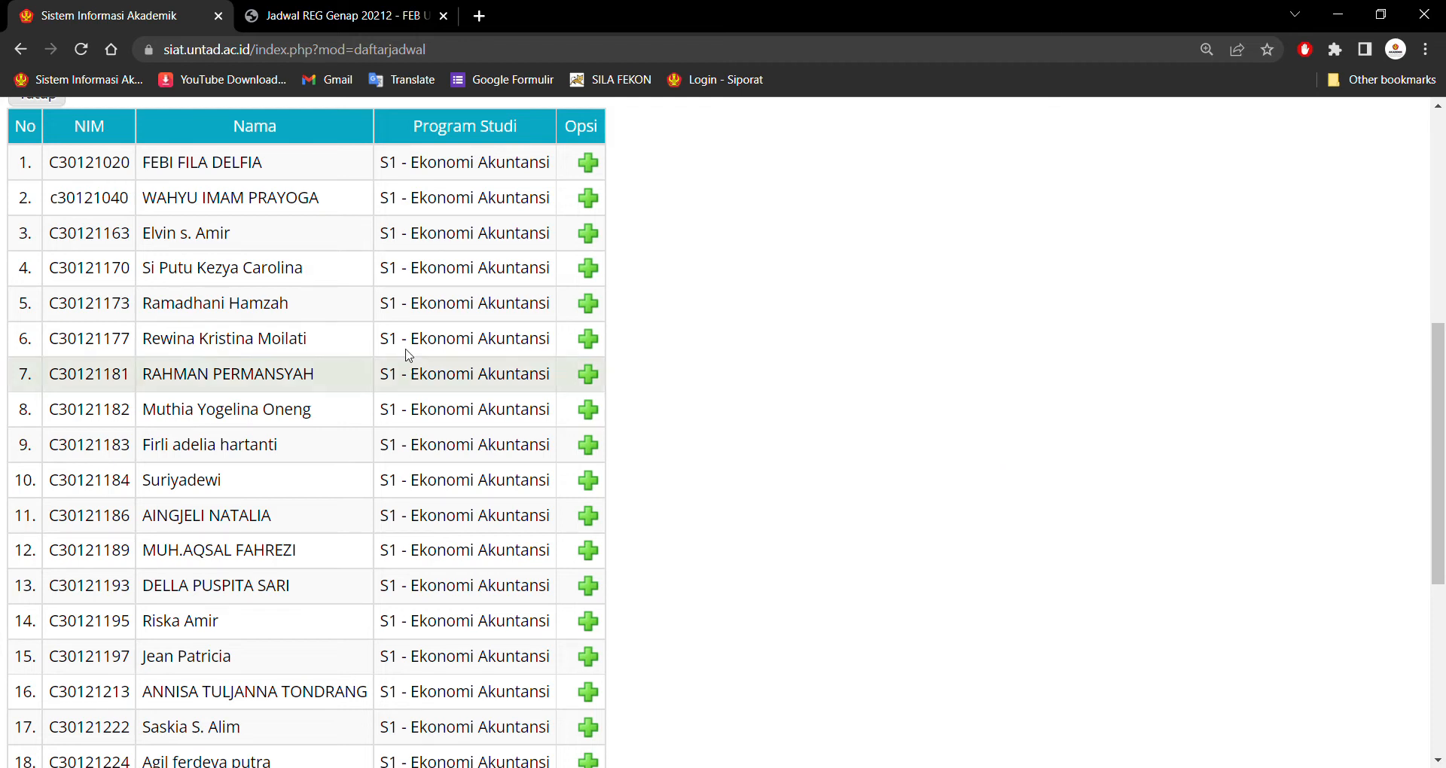
pyautogui.scroll(4, 377, 339)
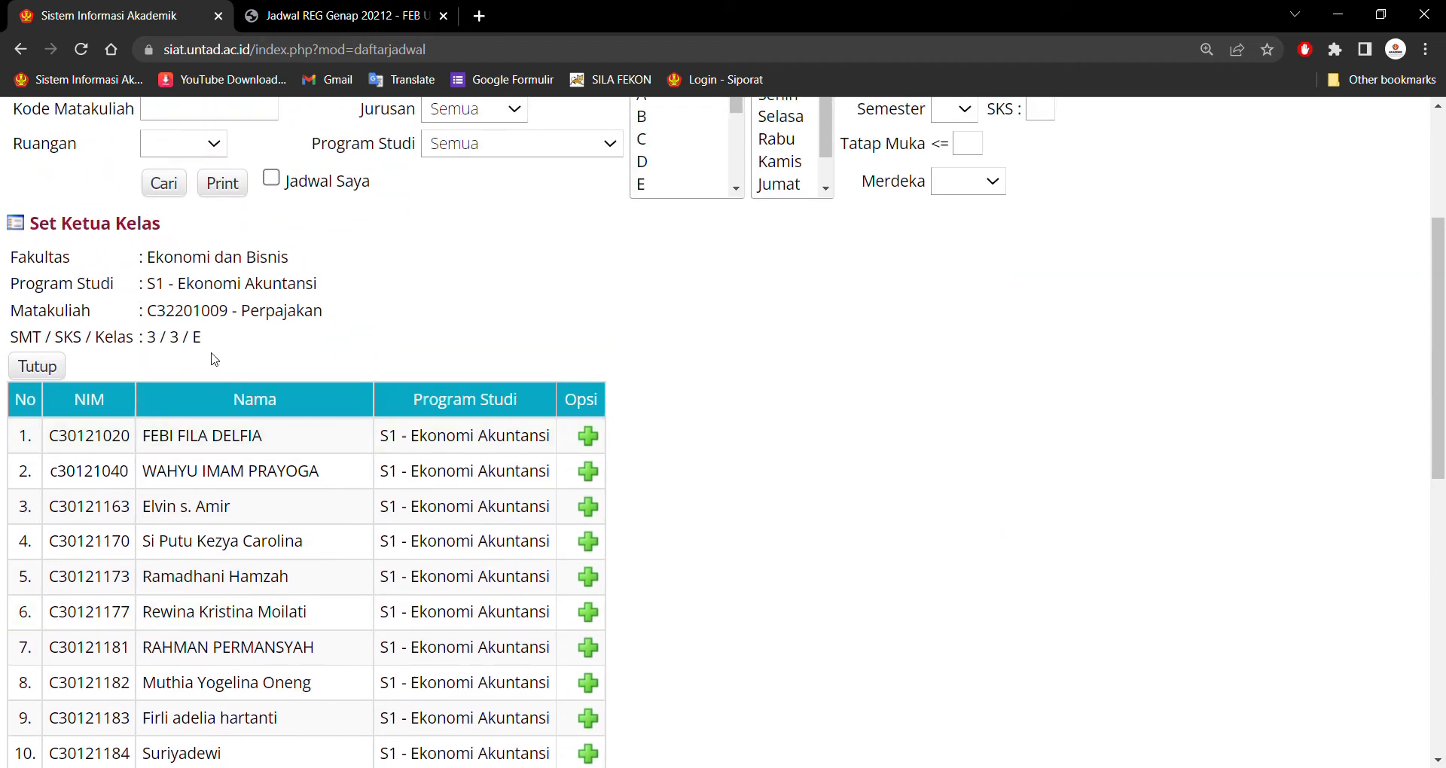
pyautogui.moveTo(274, 441); pyautogui.dragTo(142, 443)
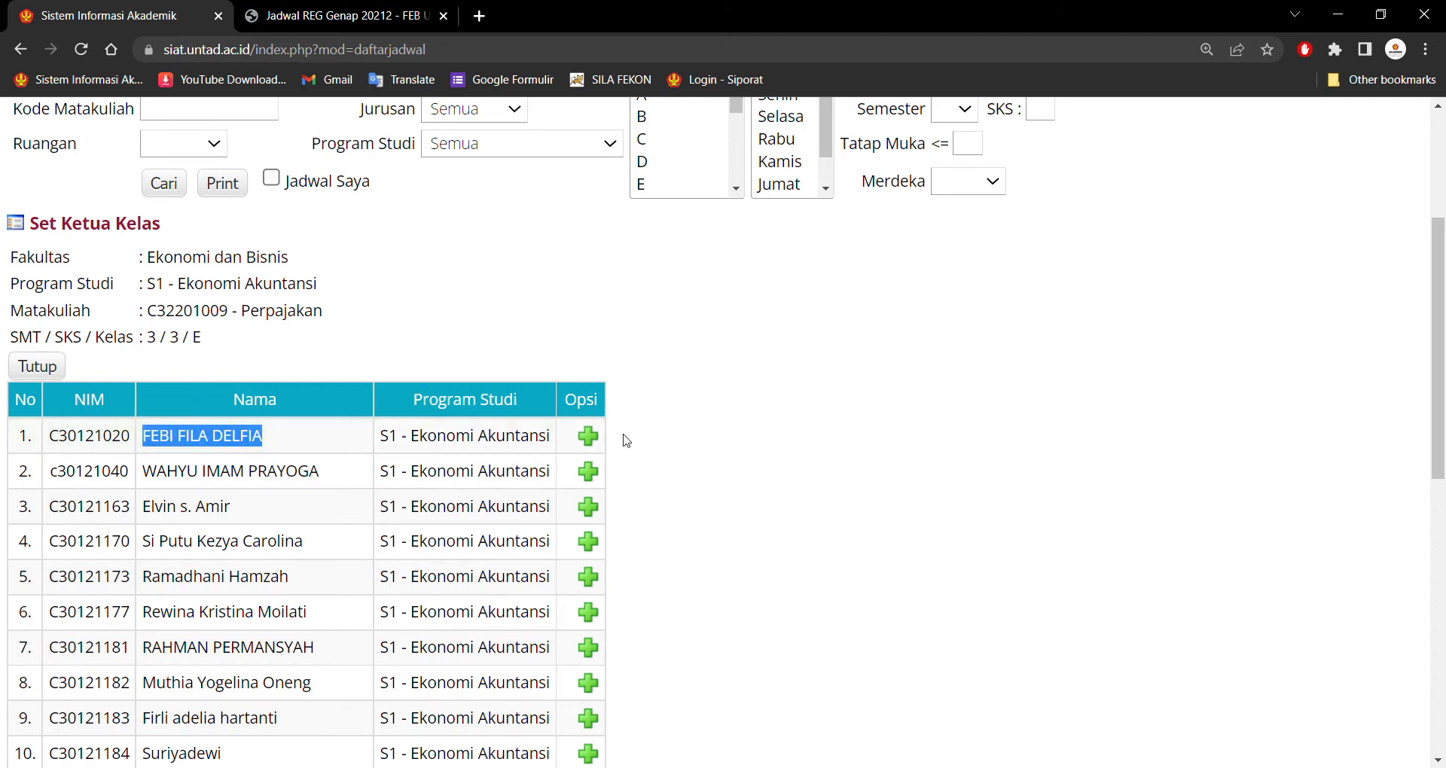
pyautogui.click(587, 440)
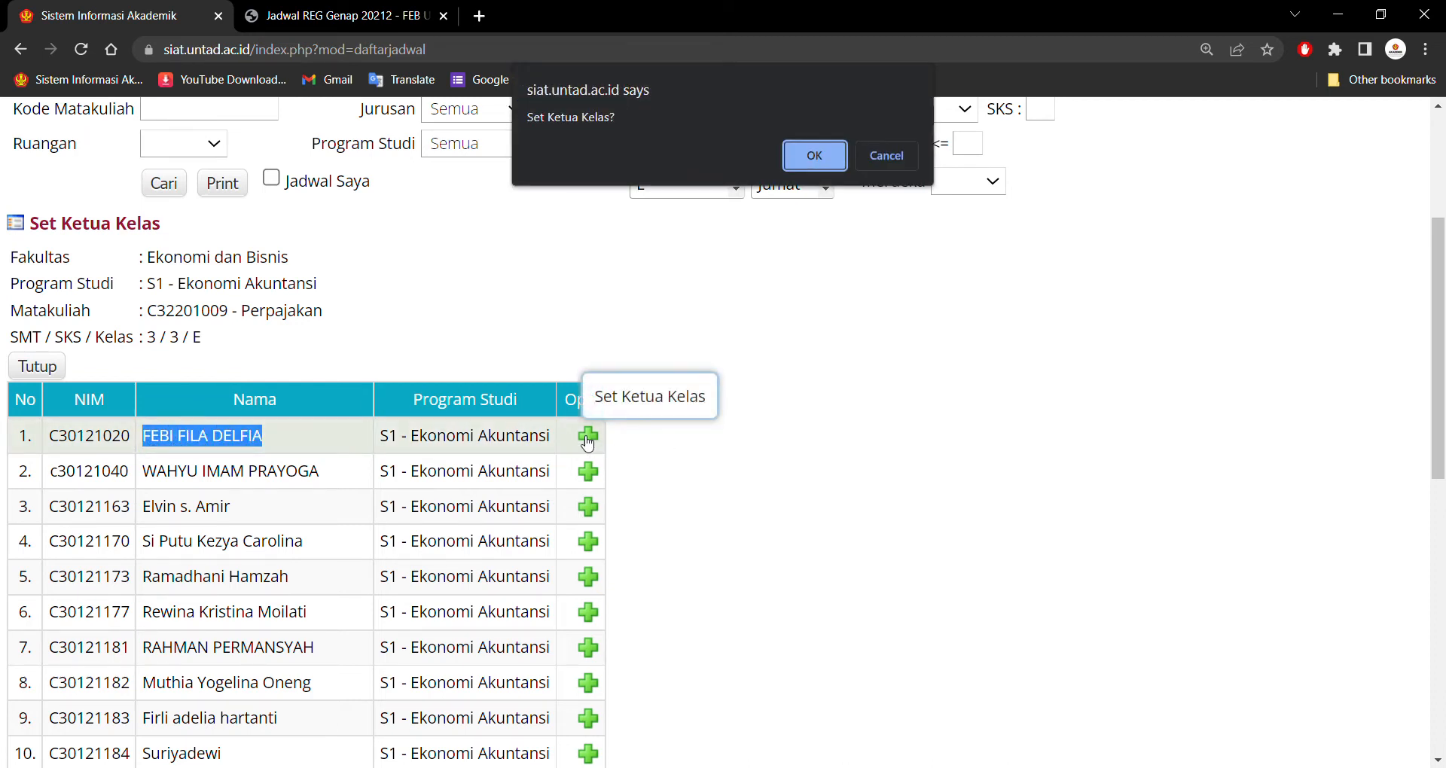
pyautogui.click(811, 156)
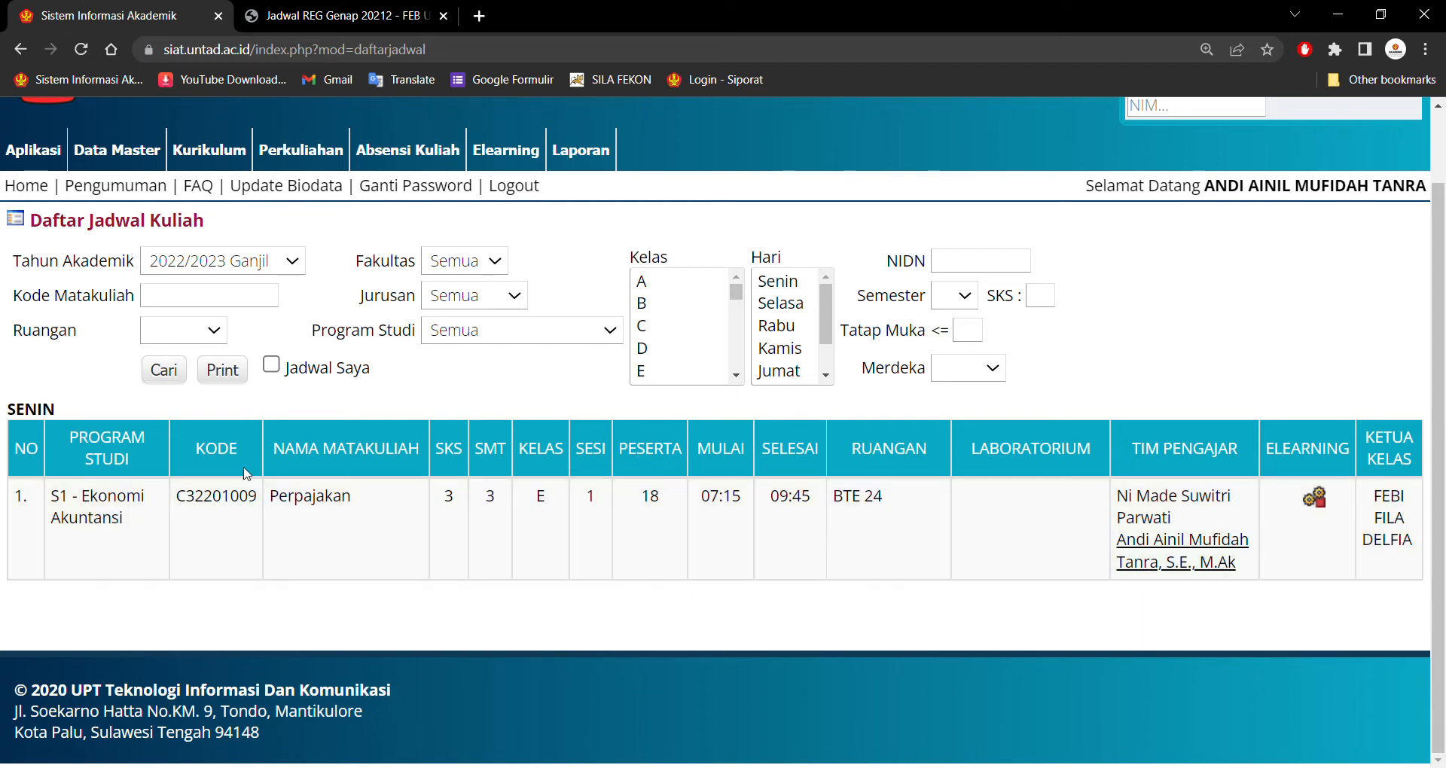
# Change the Ketua Kelas of the Perpajakan class to the second student in the list.
pyautogui.doubleClick(298, 505)
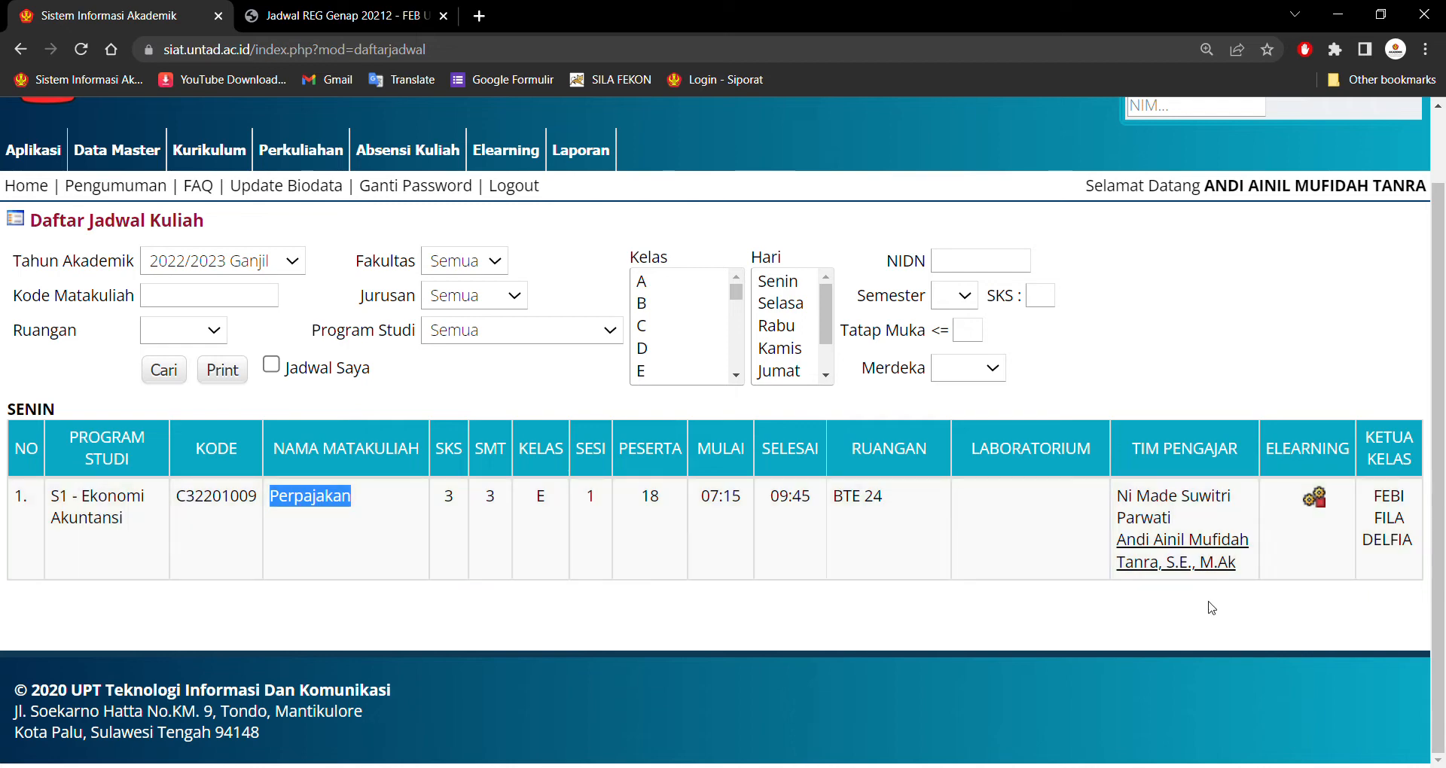
pyautogui.scroll(2, 1392, 518)
pyautogui.scroll(-5, 791, 480)
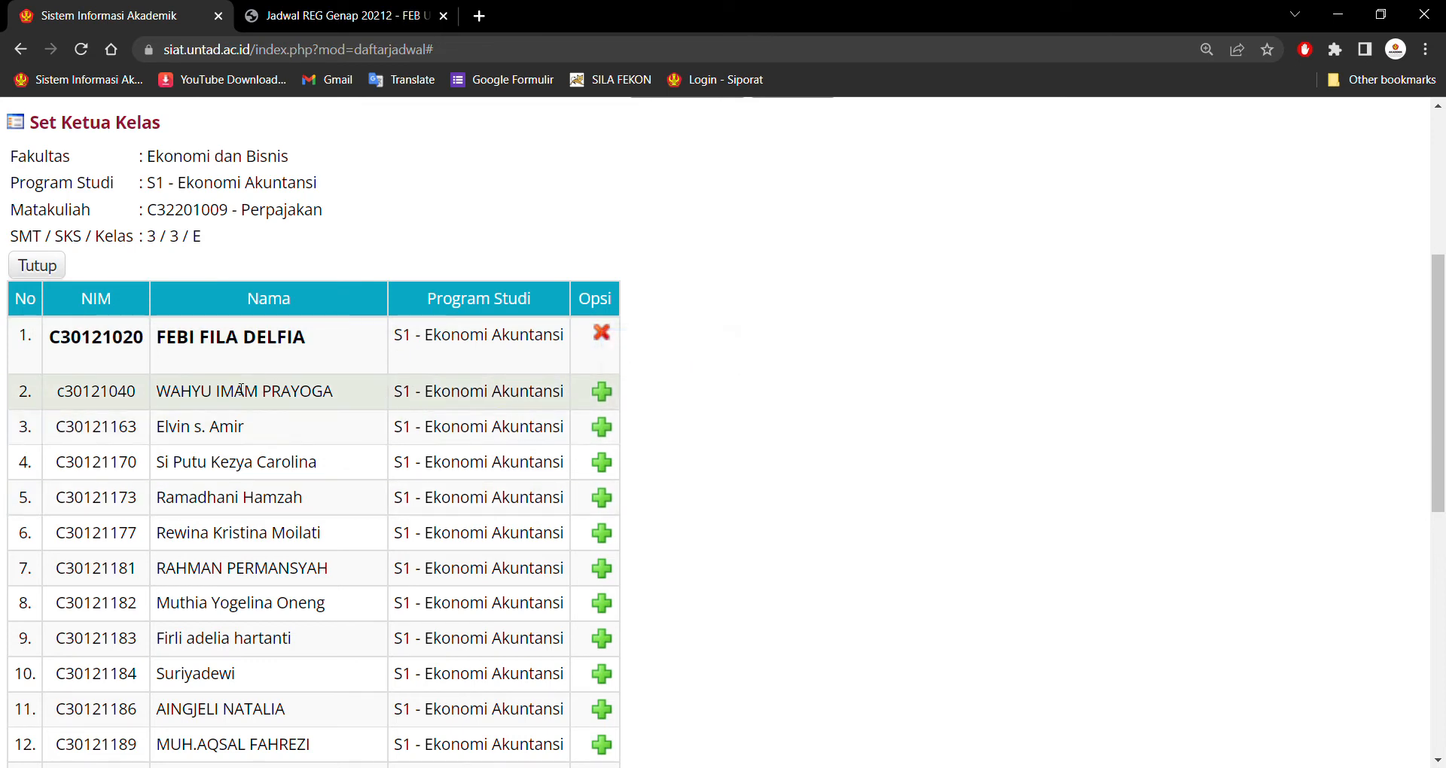
pyautogui.click(607, 396)
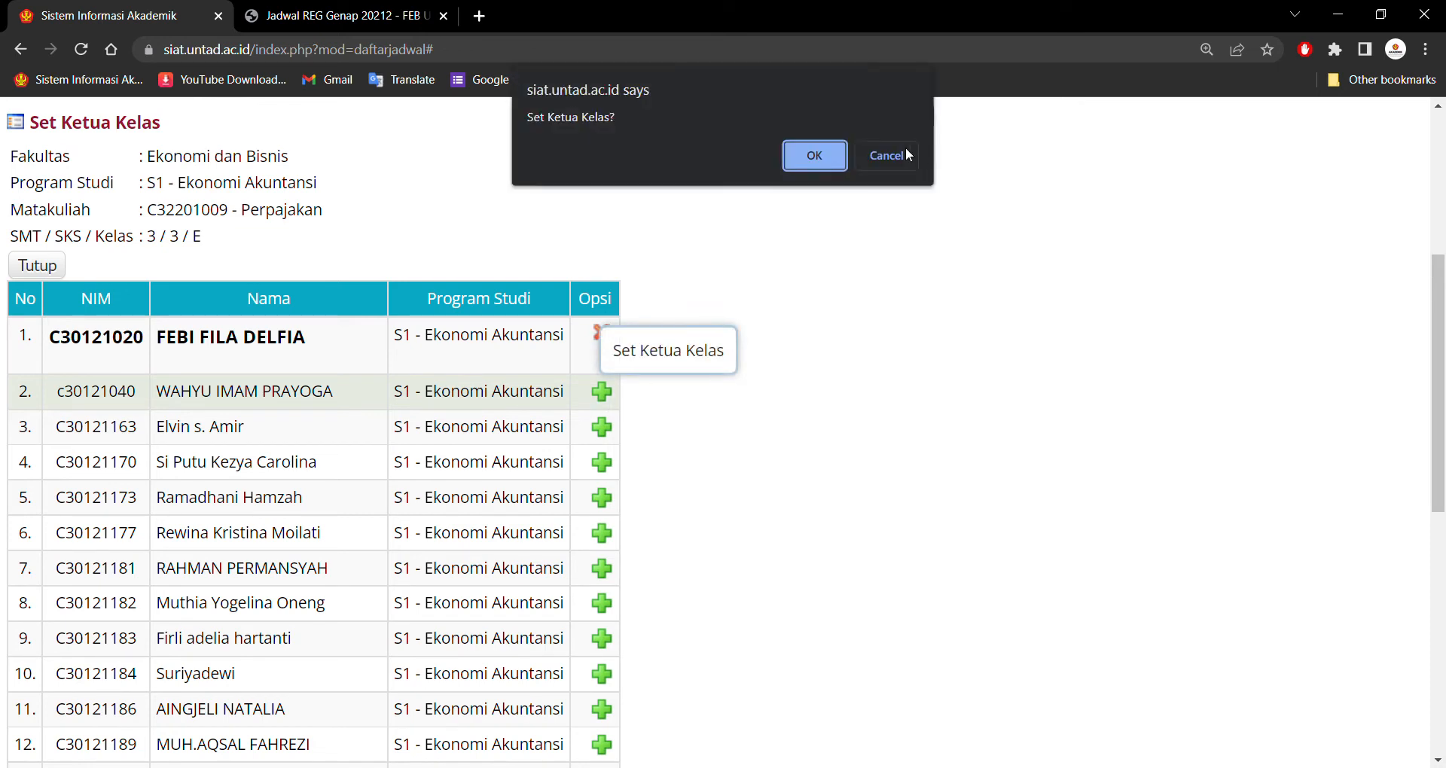
pyautogui.click(805, 157)
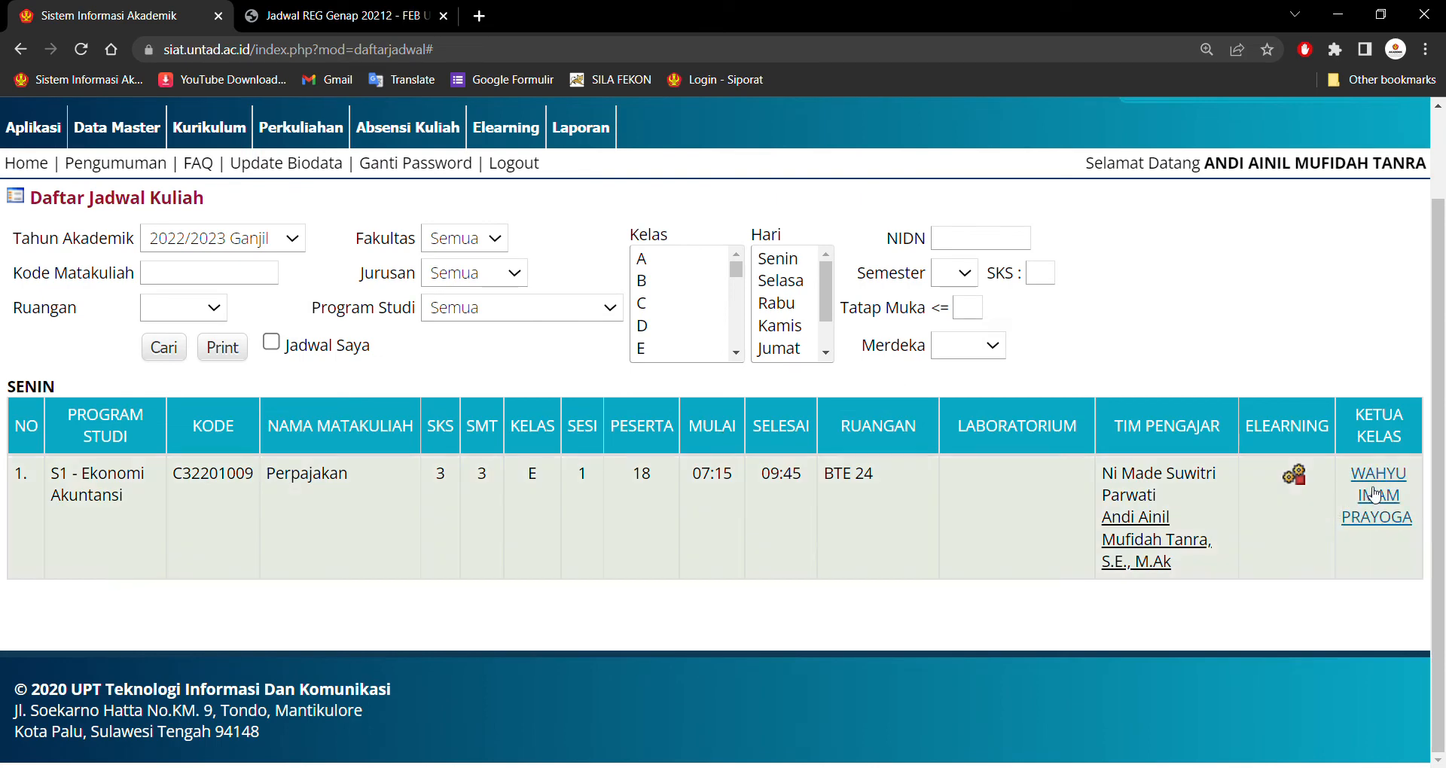
# Open the Set Ketua Kelas list for the Perpajakan class and remove the assigned Ketua Kelas, confirming the removal.
pyautogui.click(1377, 497)
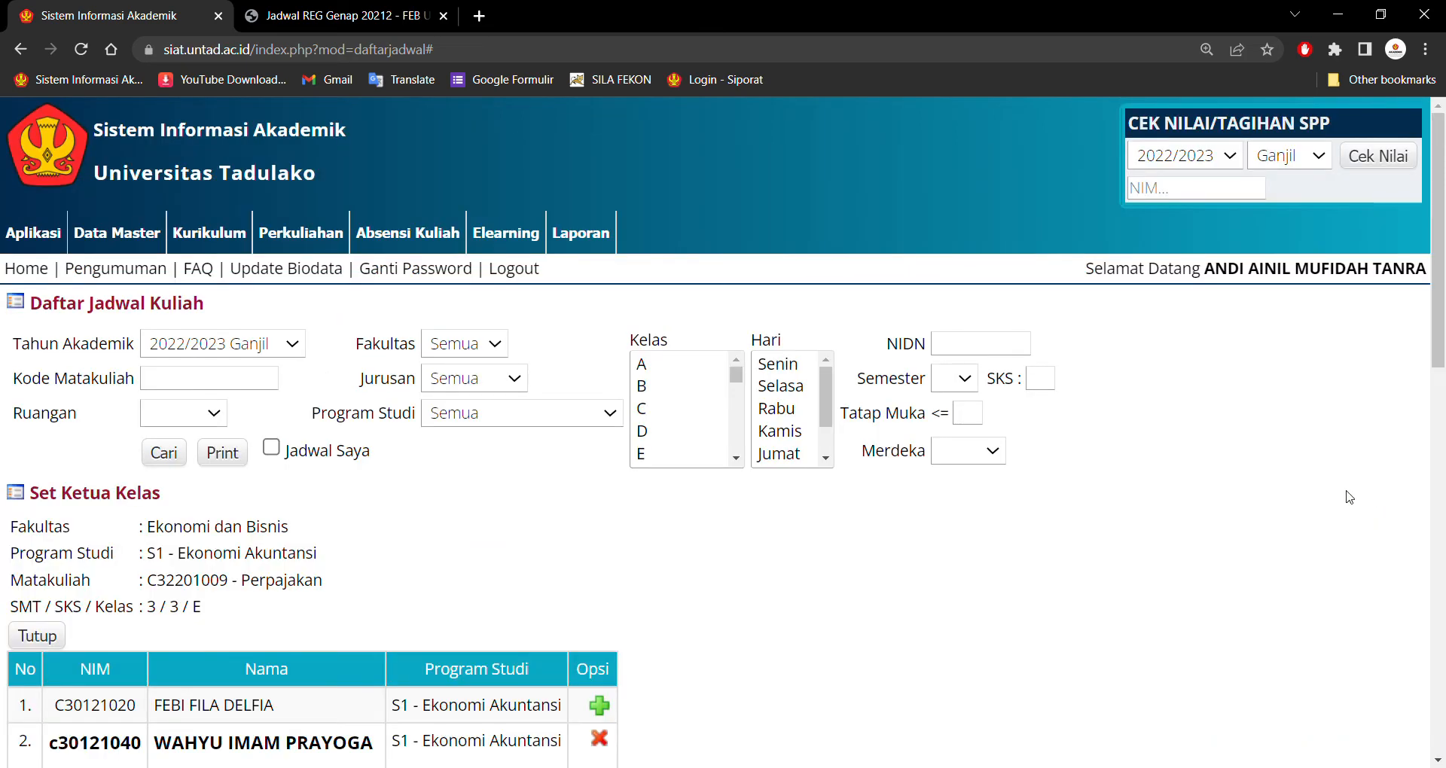
pyautogui.scroll(-5, 828, 467)
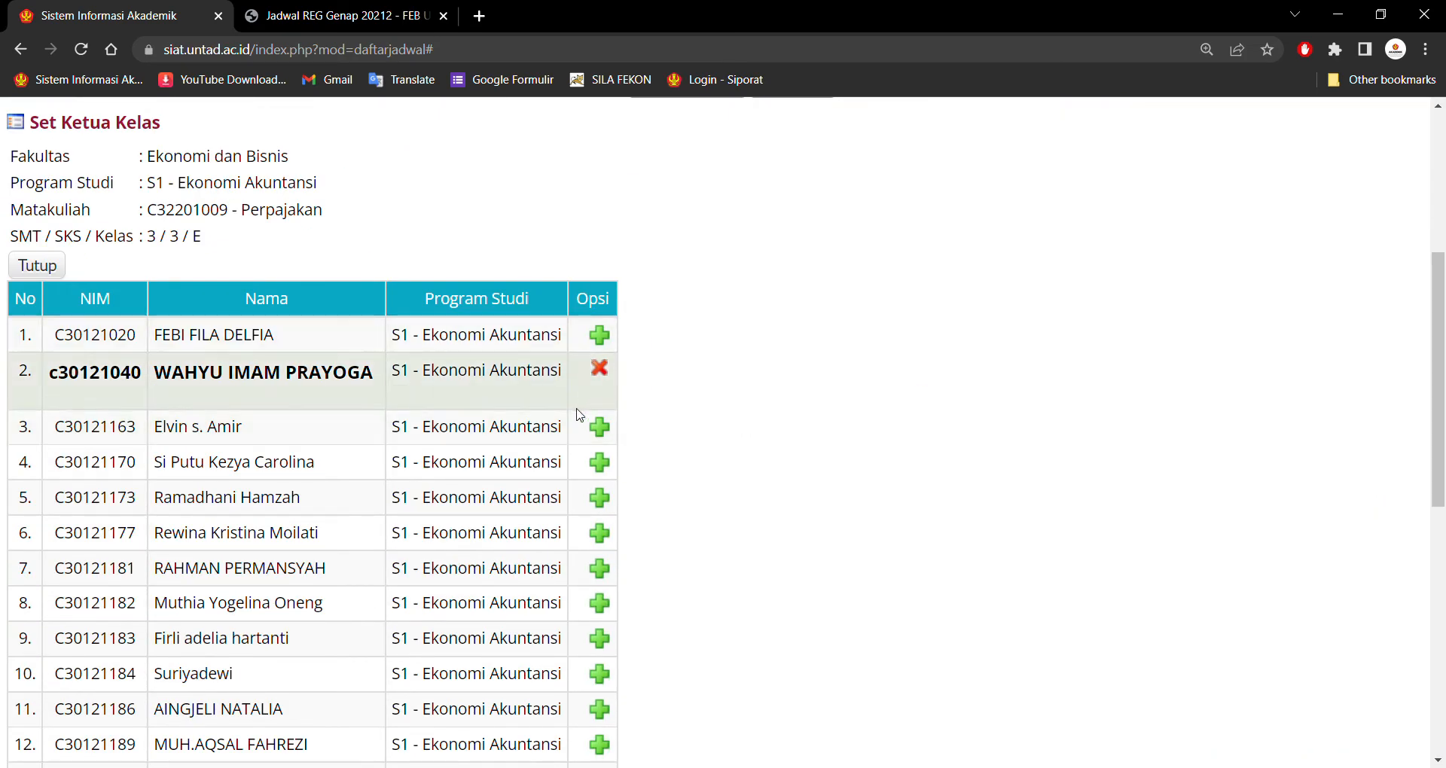
pyautogui.scroll(-9, 576, 418)
pyautogui.scroll(9, 575, 419)
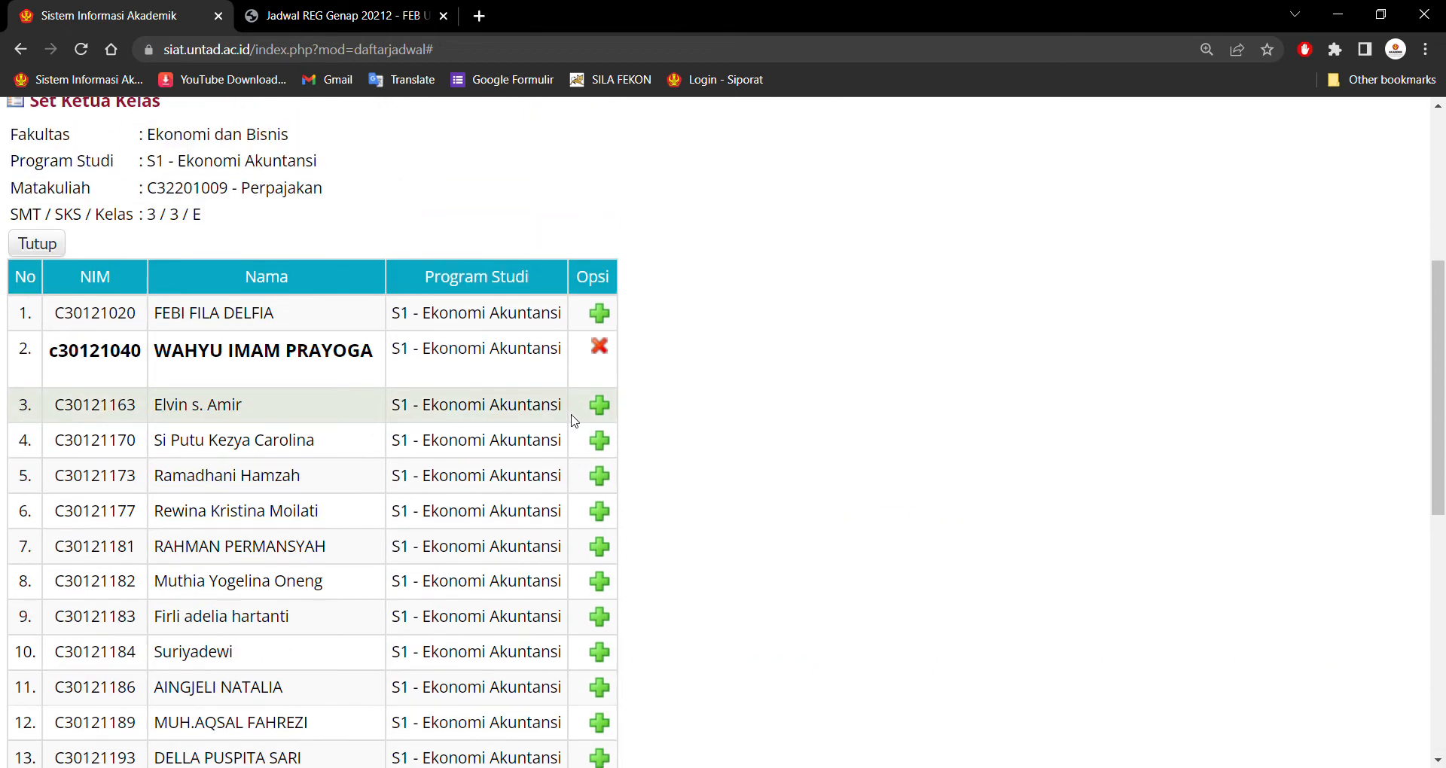
pyautogui.click(599, 350)
pyautogui.press('Return')
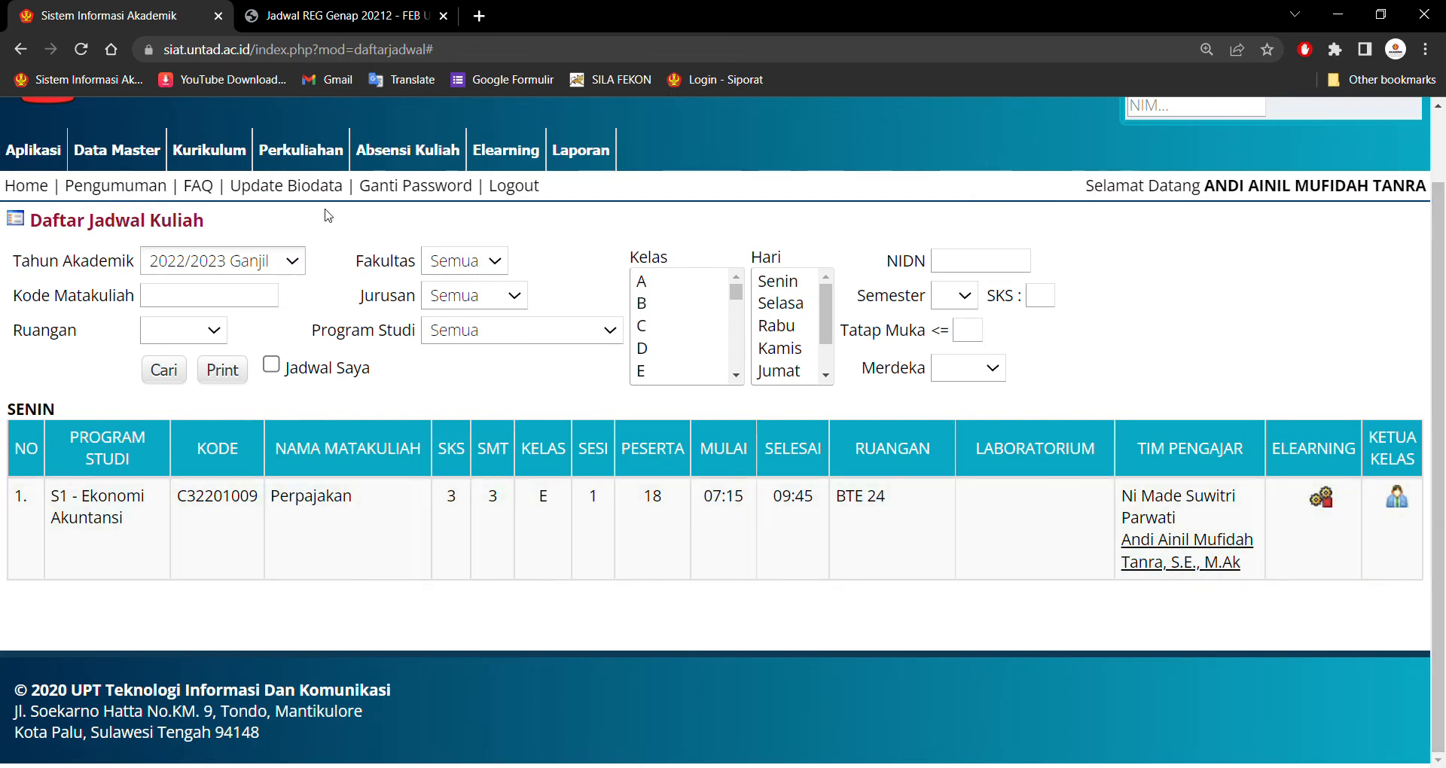
# Open the Jadwal Merdeka page, list the 2022/2023 Ganjil schedule without extra filters and read the result.
pyautogui.moveTo(284, 162)
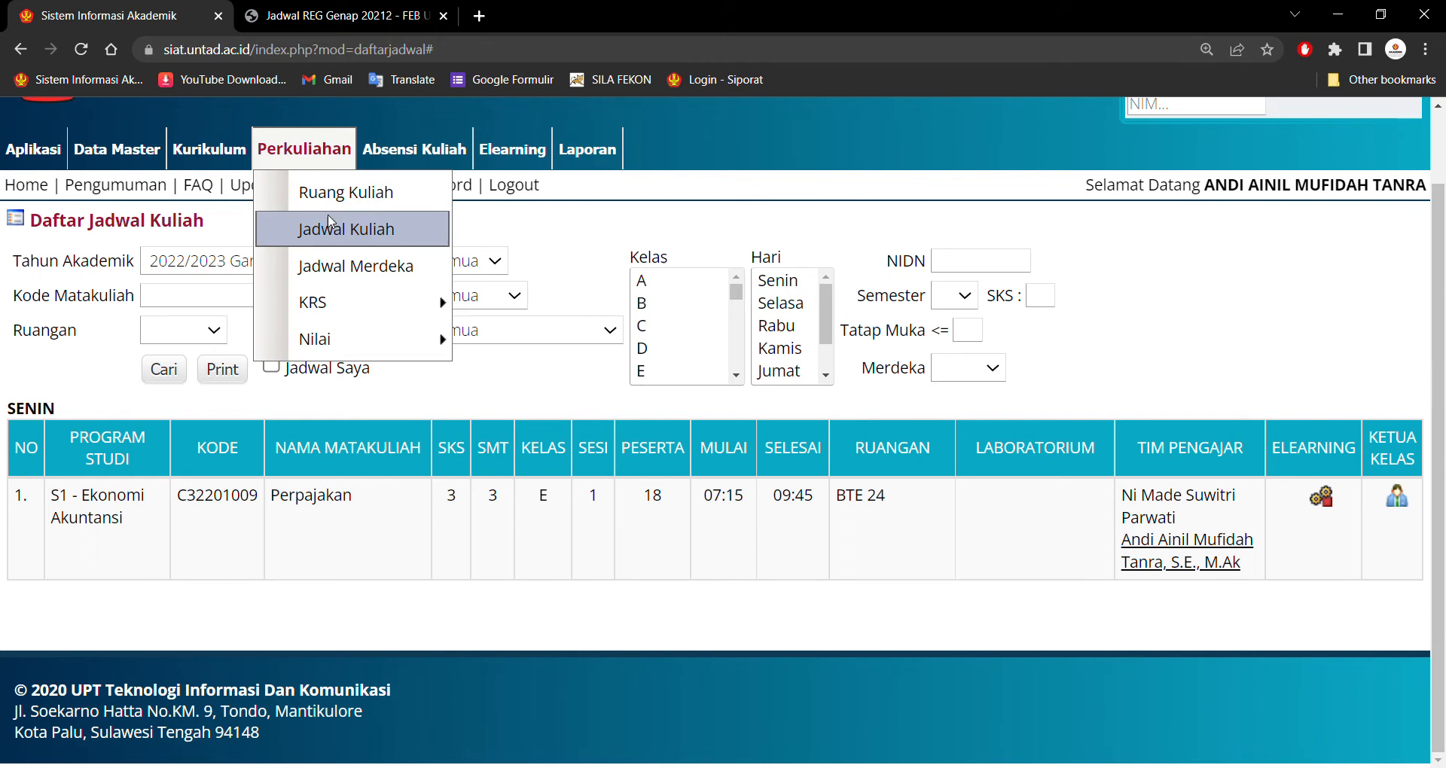
pyautogui.click(336, 269)
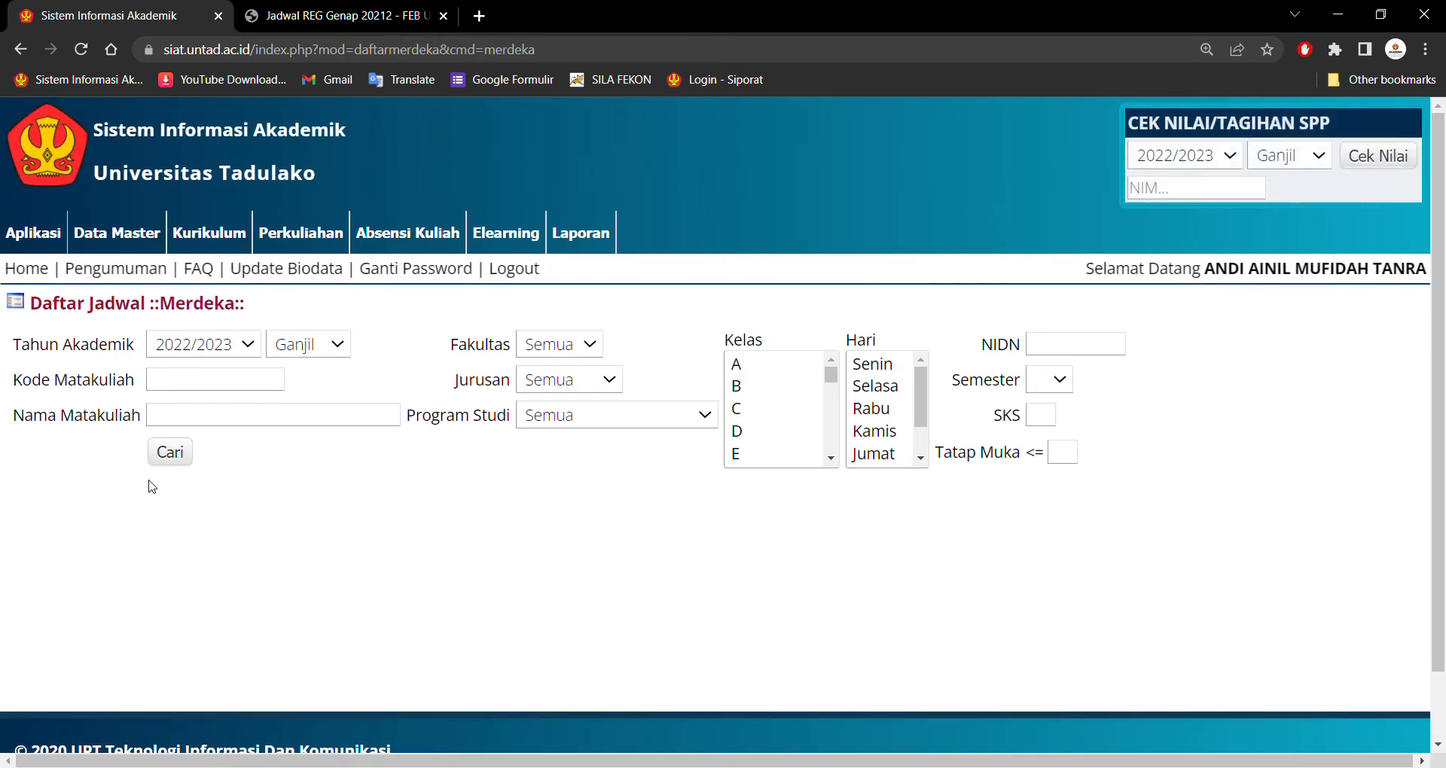
pyautogui.click(168, 452)
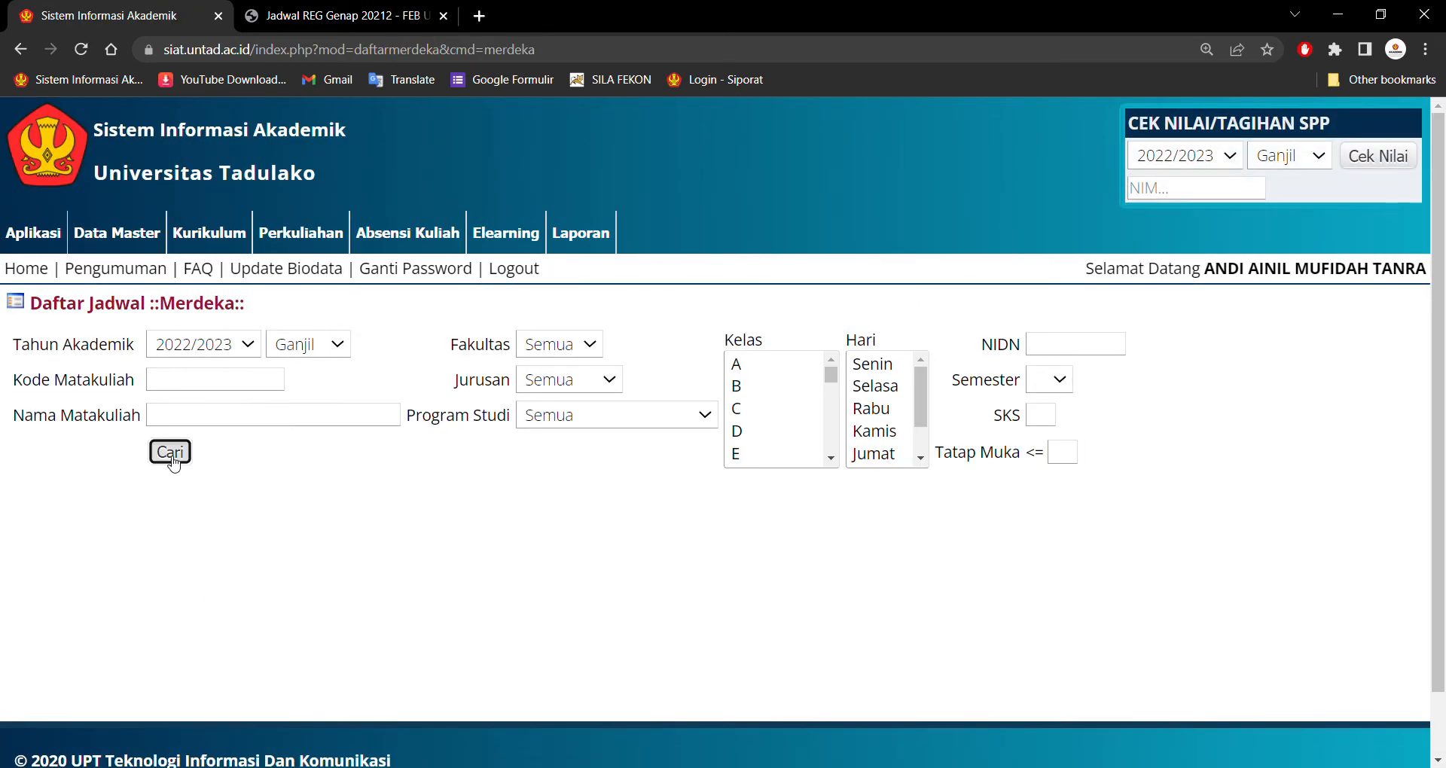
pyautogui.scroll(-1, 450, 486)
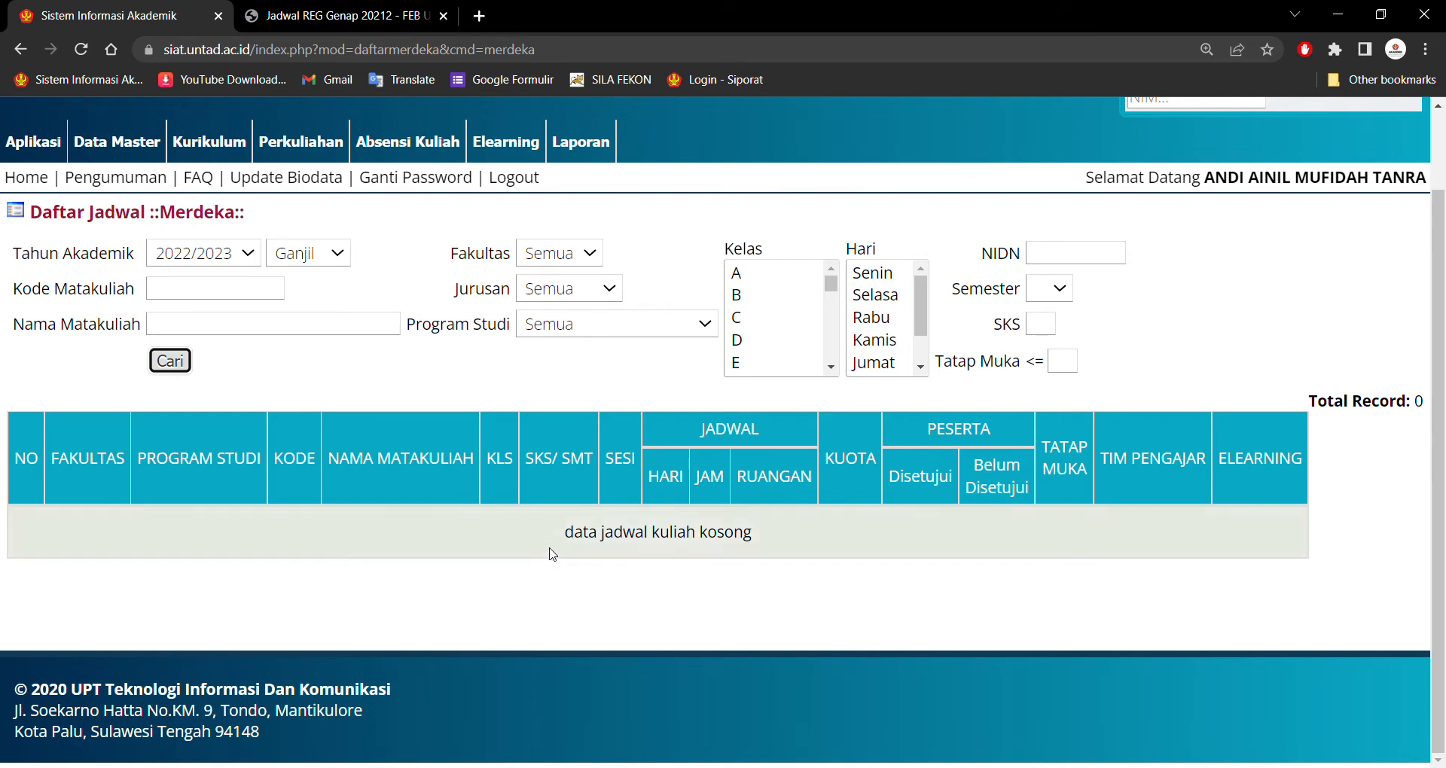
pyautogui.moveTo(560, 544); pyautogui.dragTo(768, 548)
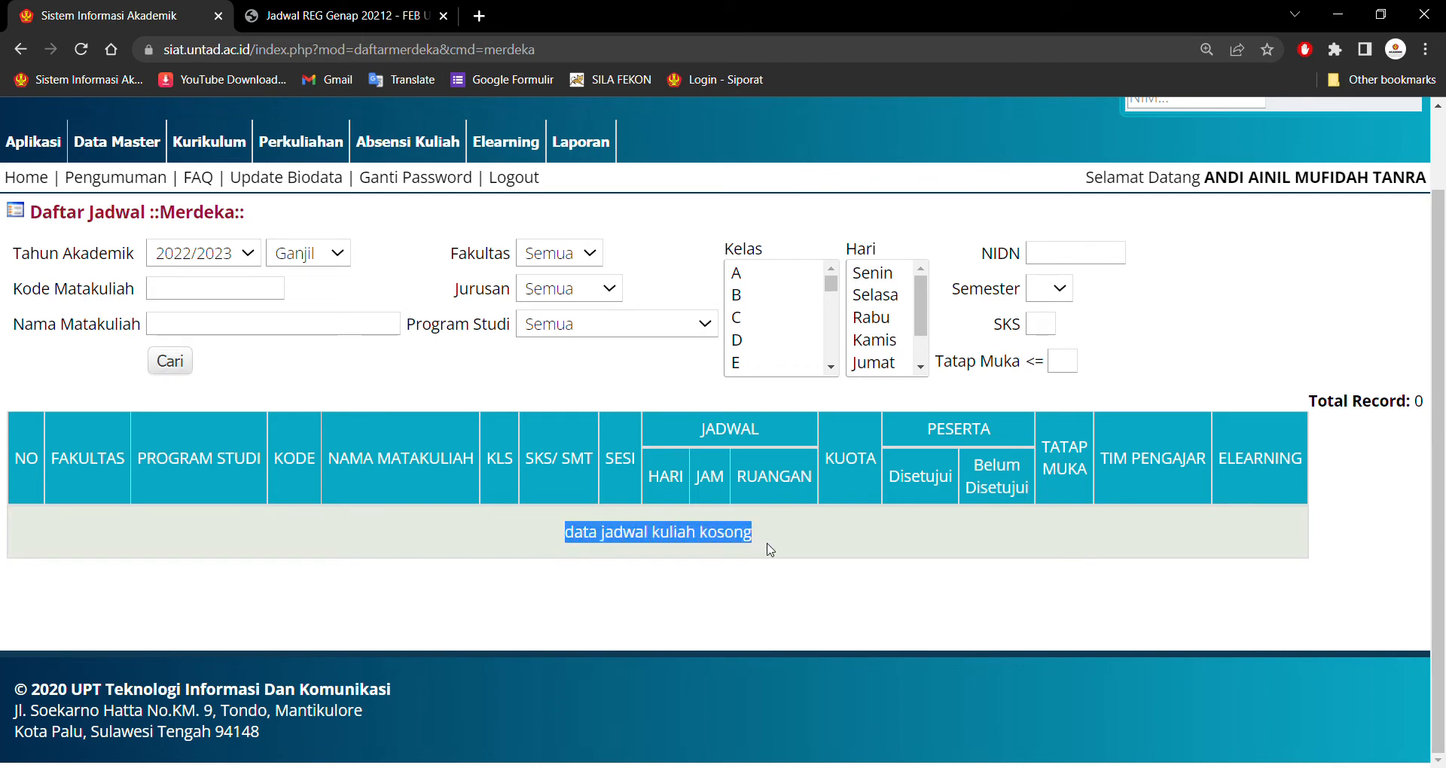
pyautogui.click(402, 549)
pyautogui.scroll(2, 402, 549)
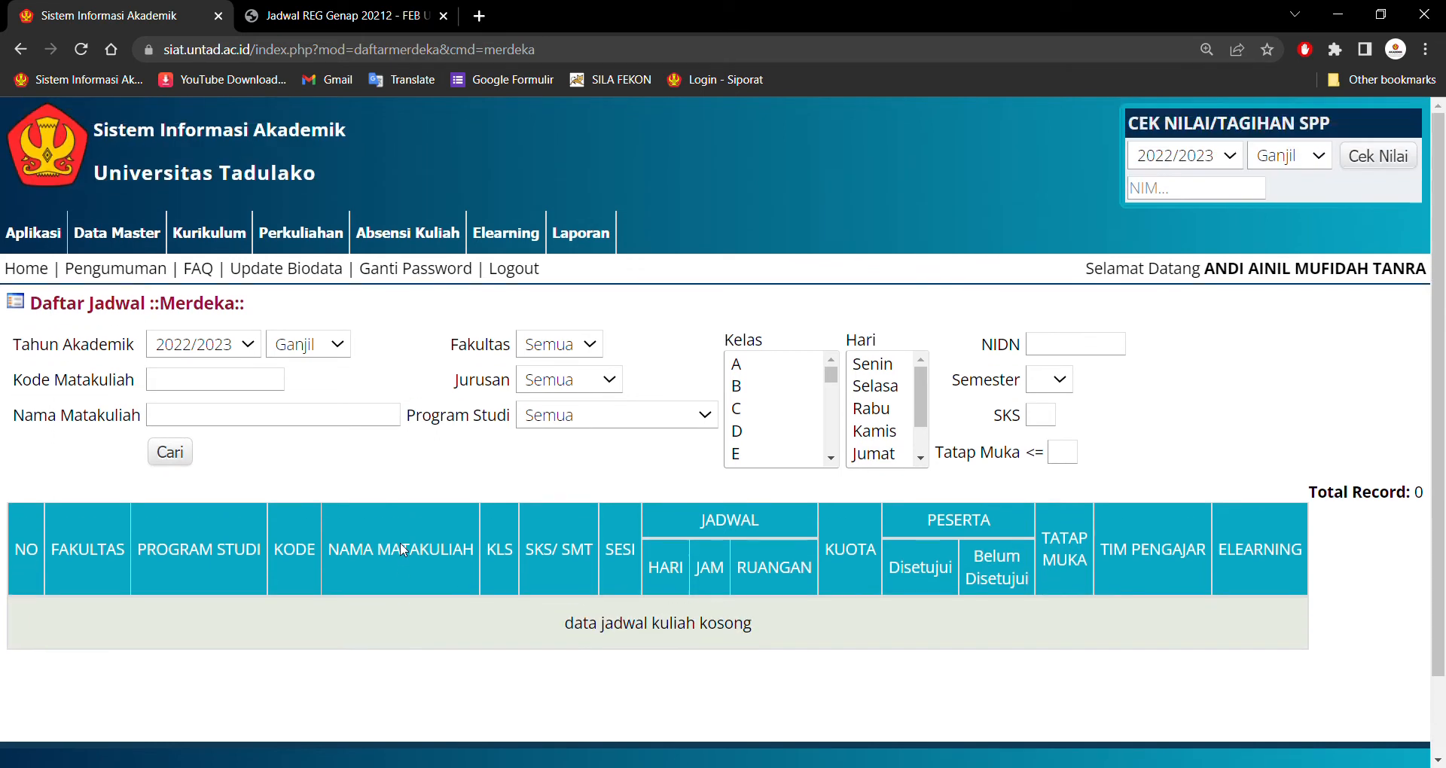
# Look over the KRS and Nilai options under Perkuliahan and open the Cari KRS page.
pyautogui.moveTo(257, 240)
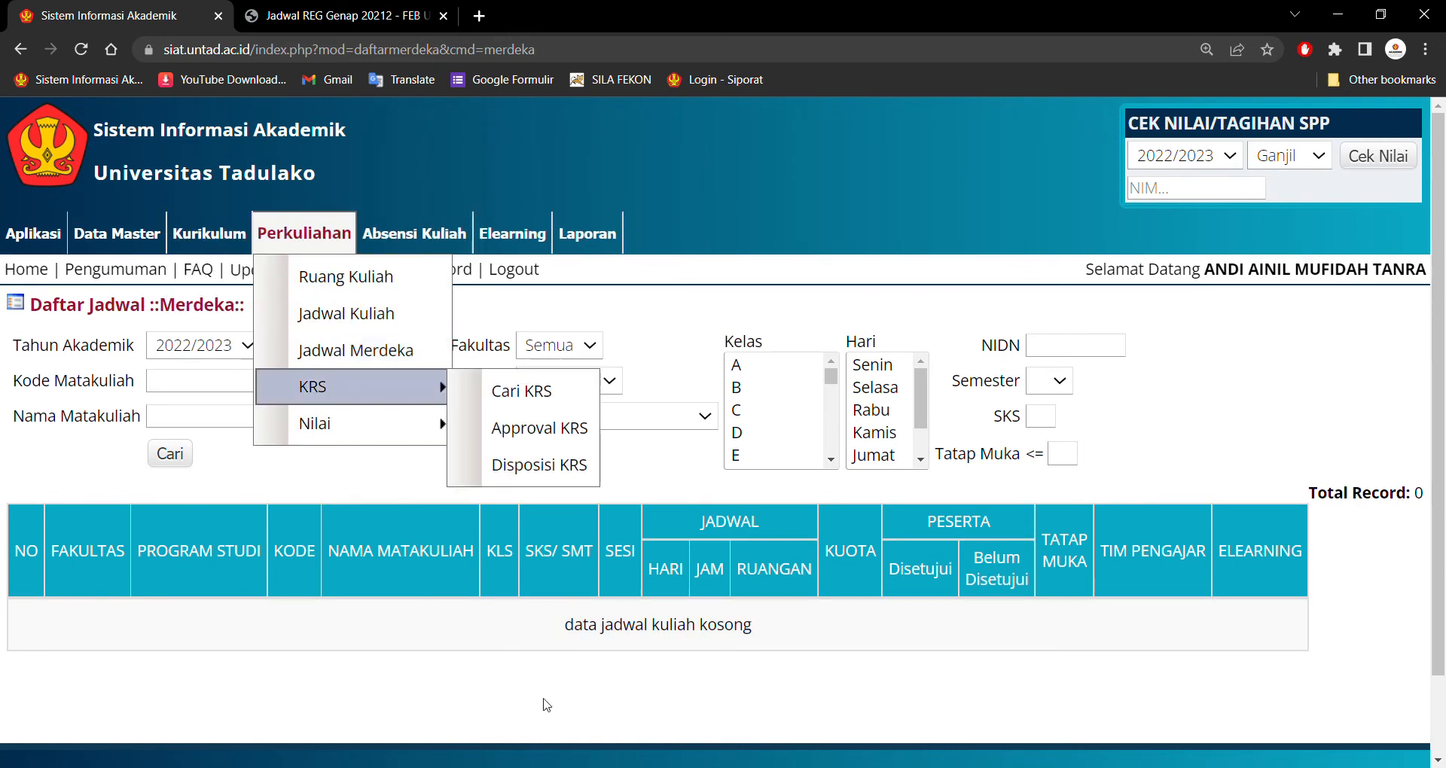
pyautogui.scroll(-2, 818, 637)
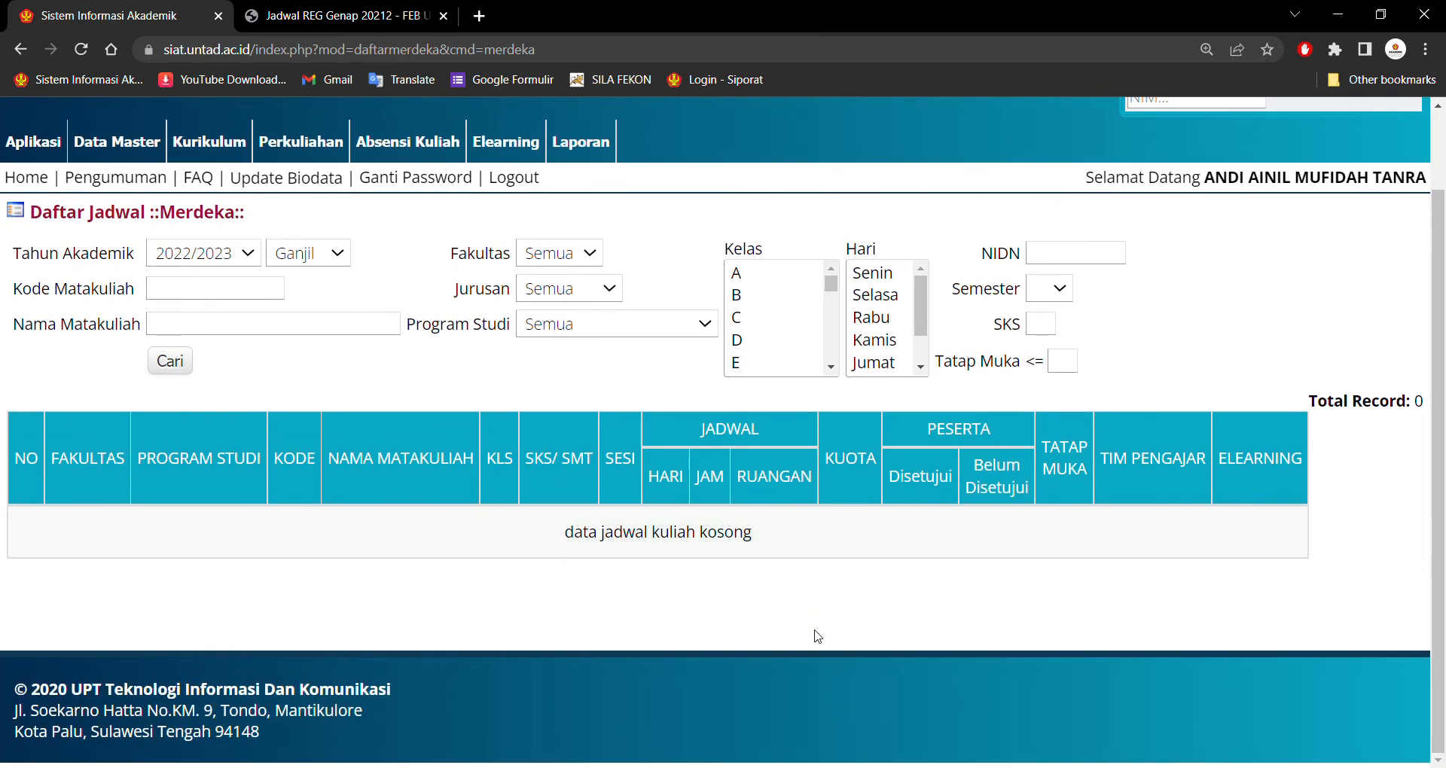
pyautogui.scroll(2, 818, 637)
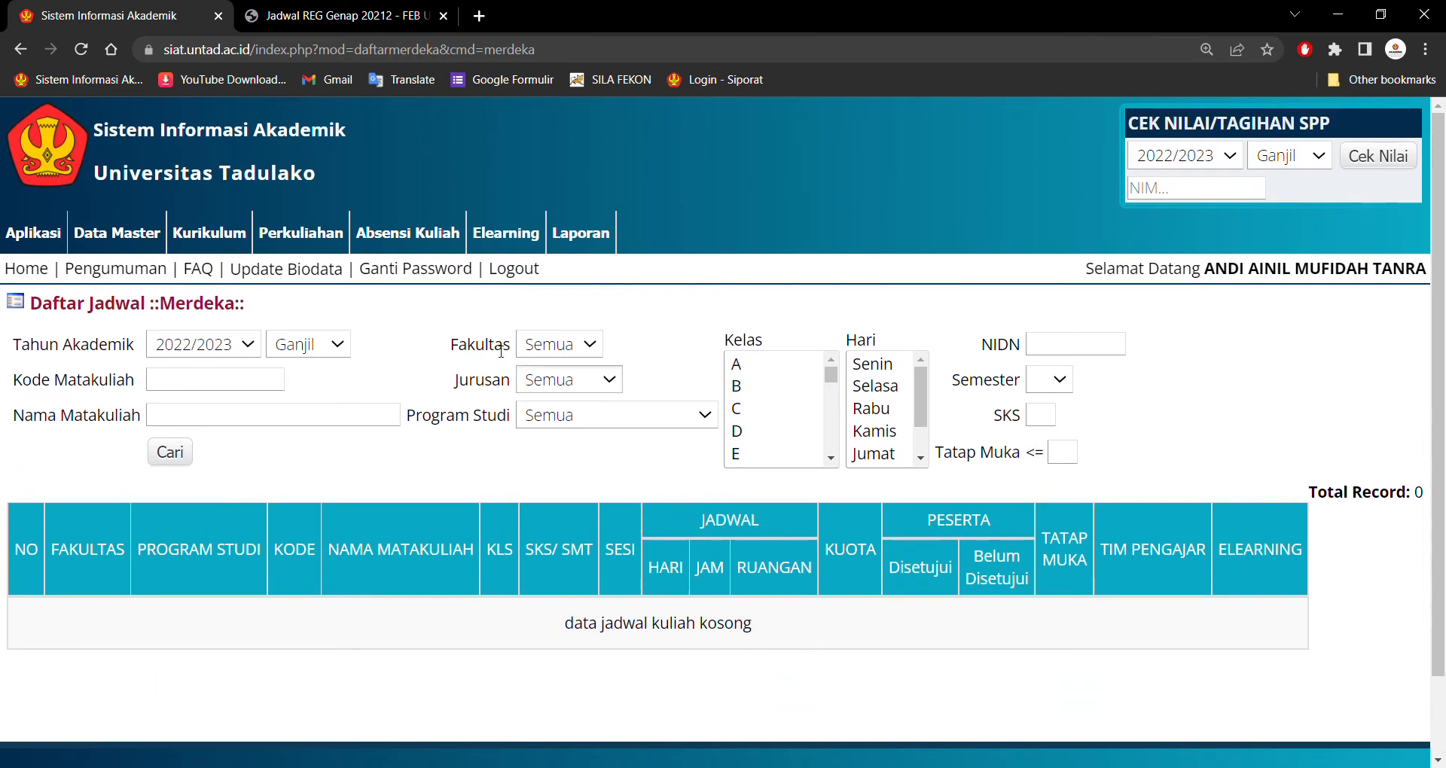
pyautogui.moveTo(347, 251)
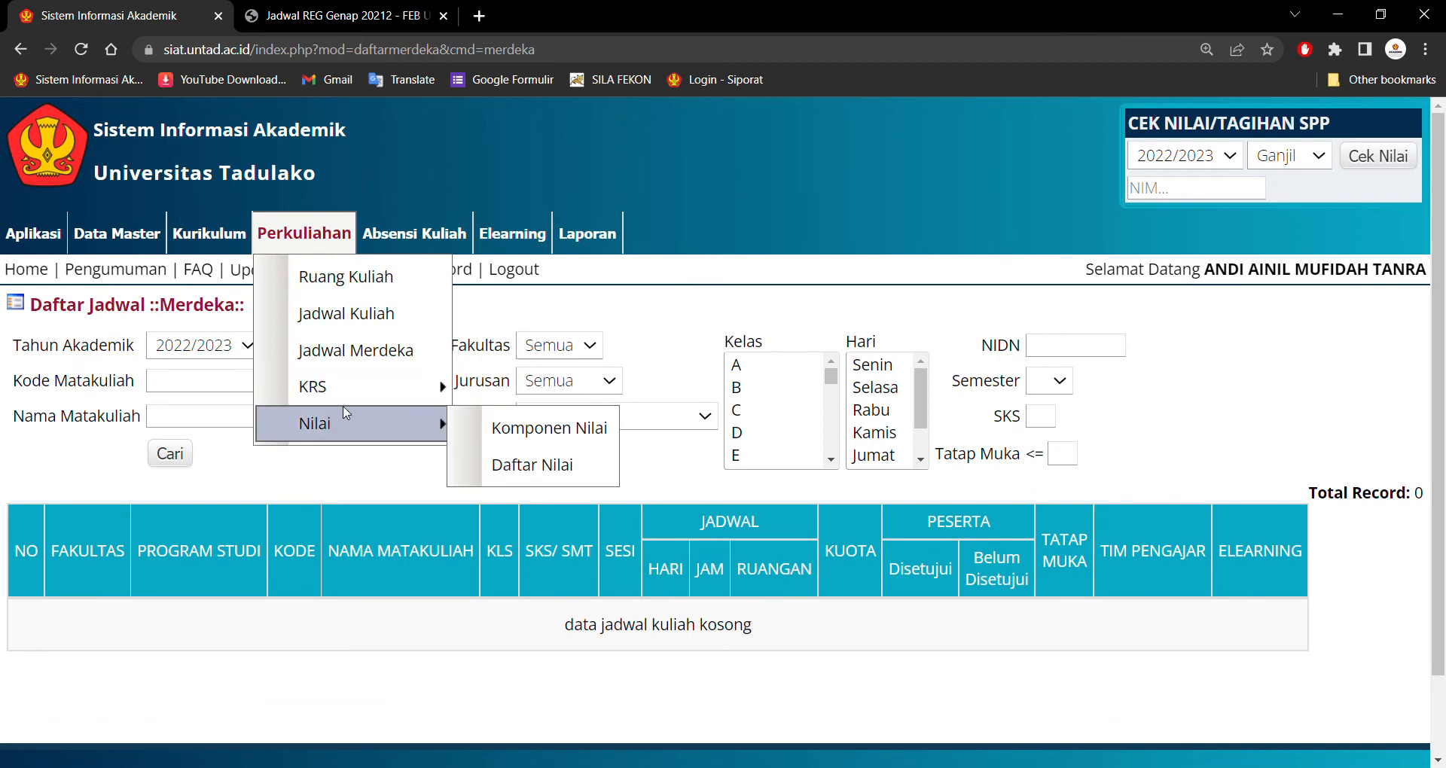
pyautogui.moveTo(340, 388)
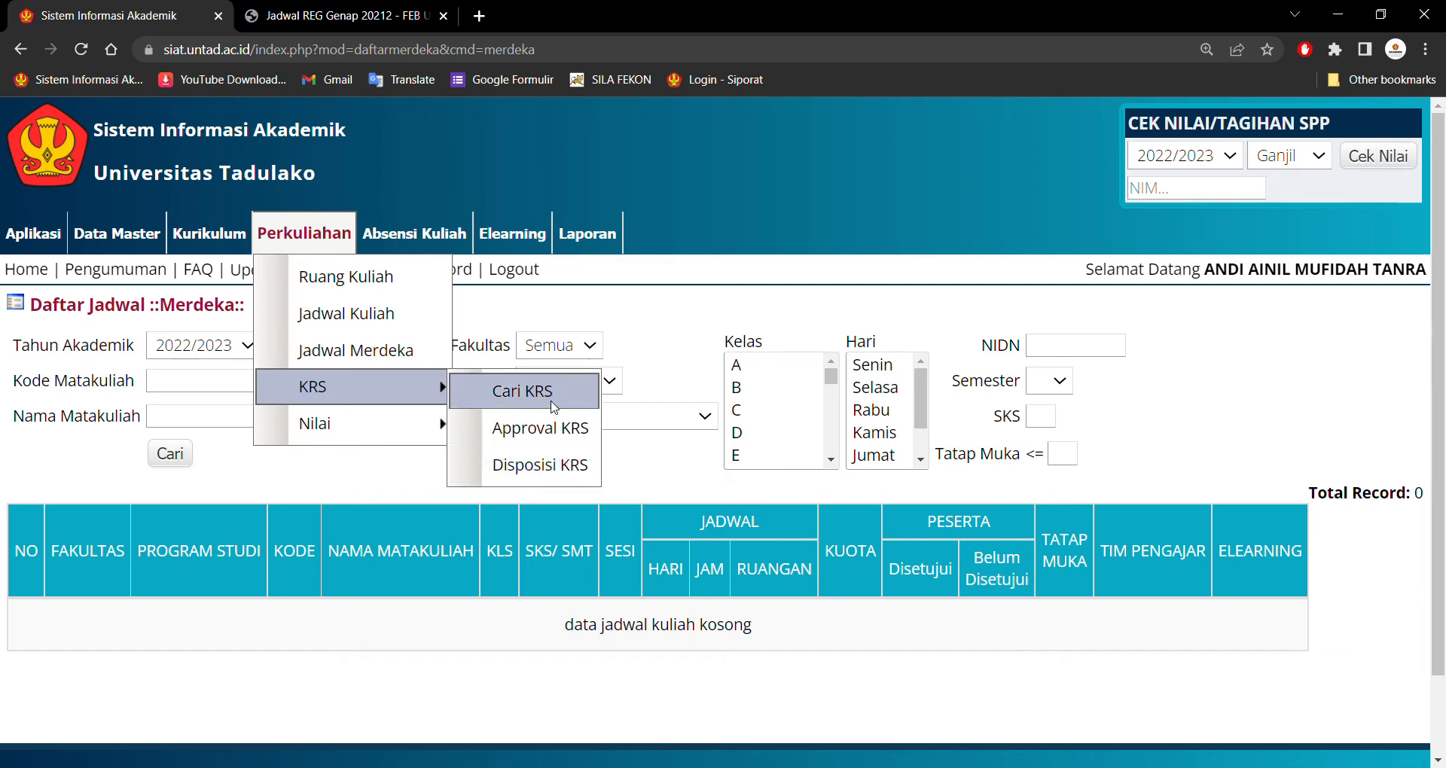
pyautogui.click(519, 390)
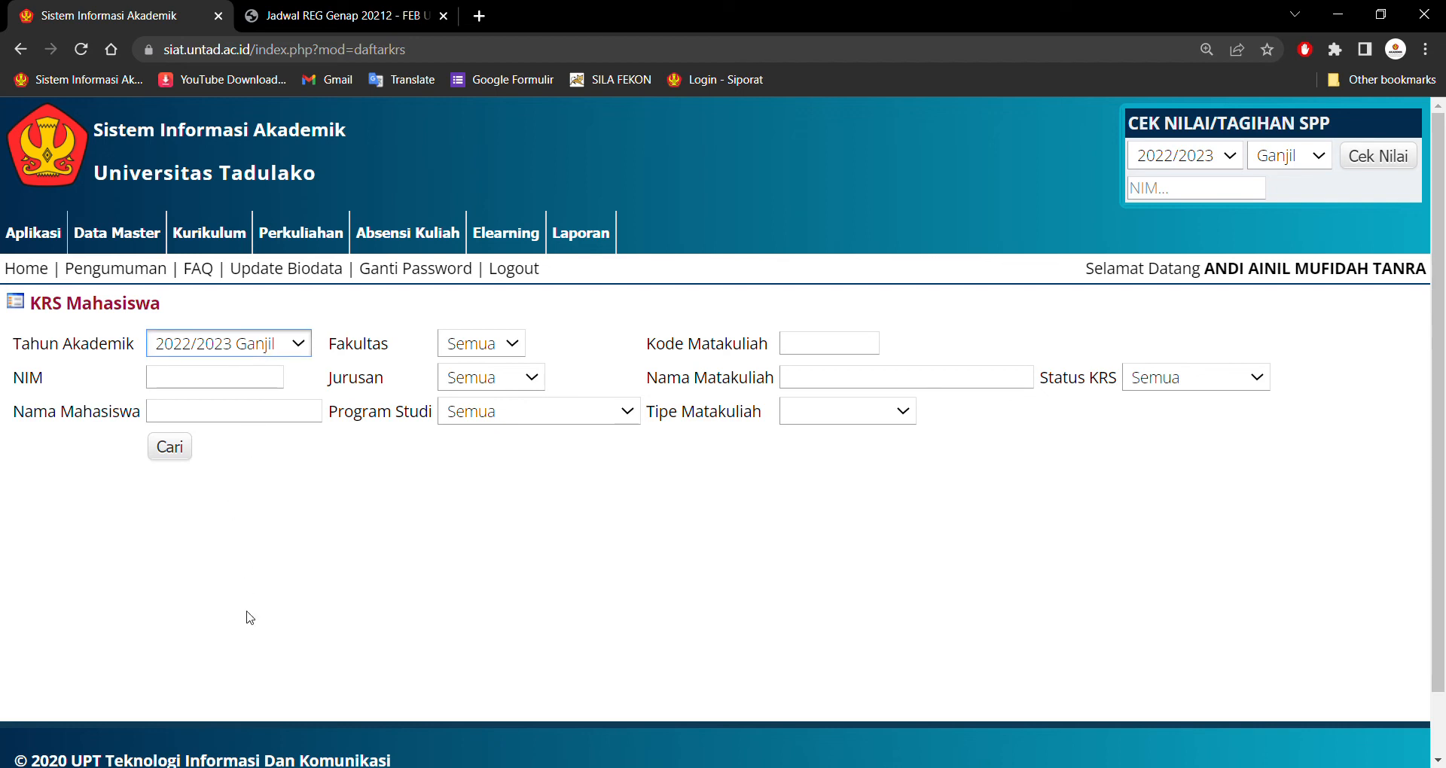
# Search the 2022/2023 Ganjil KRS records by the student's NIM, leaving Fakultas and the other filters at Semua.
pyautogui.click(215, 379)
pyautogui.write('C')
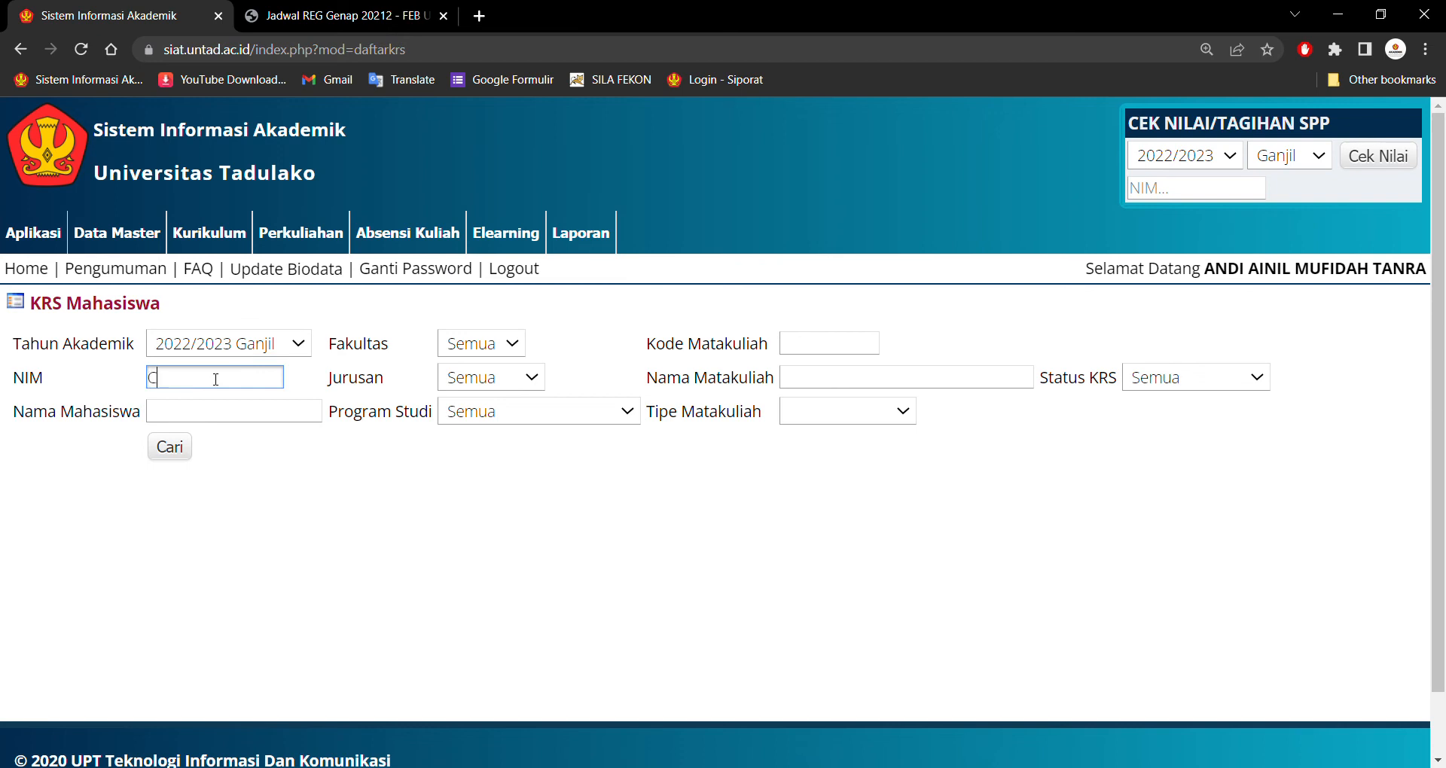
pyautogui.write('30121026')
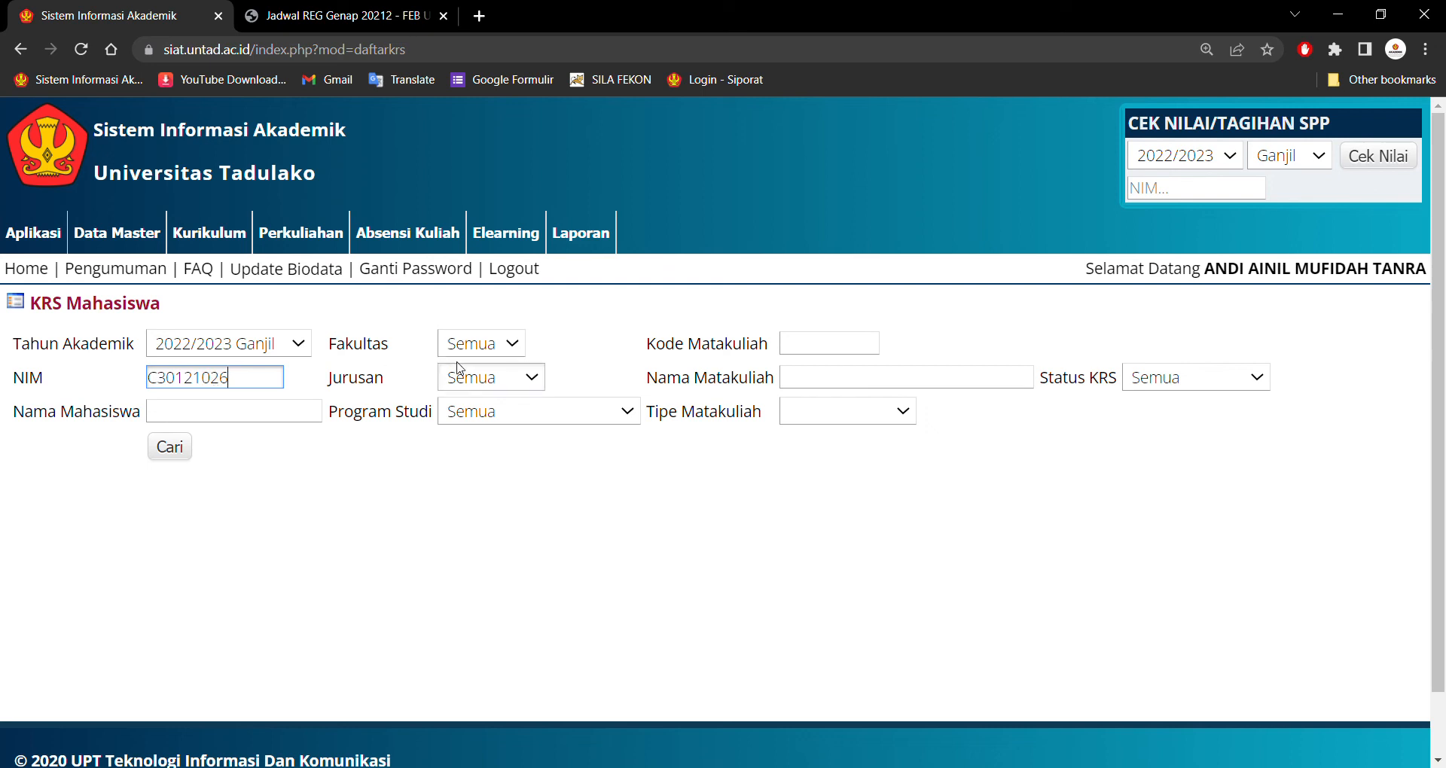
pyautogui.click(497, 342)
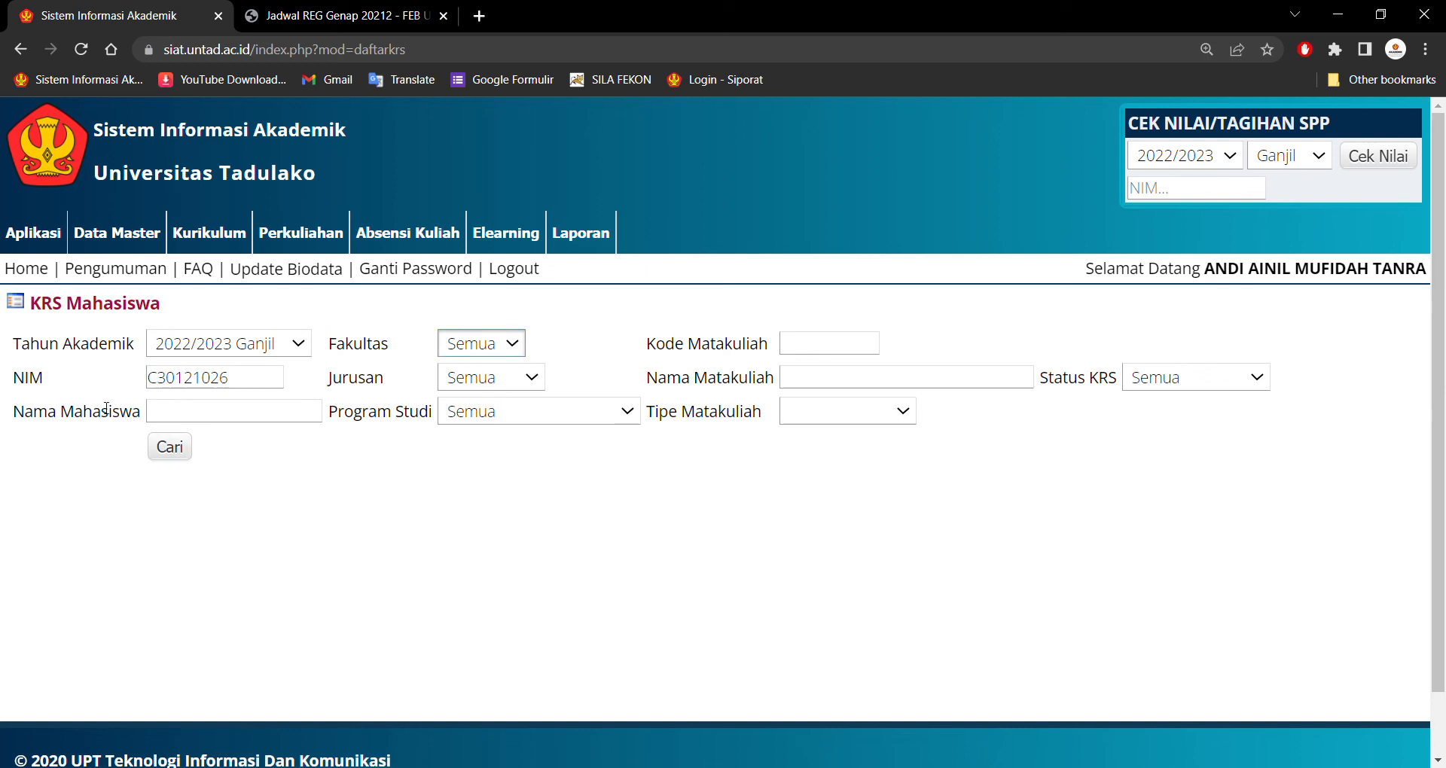
pyautogui.moveTo(11, 379); pyautogui.dragTo(48, 384)
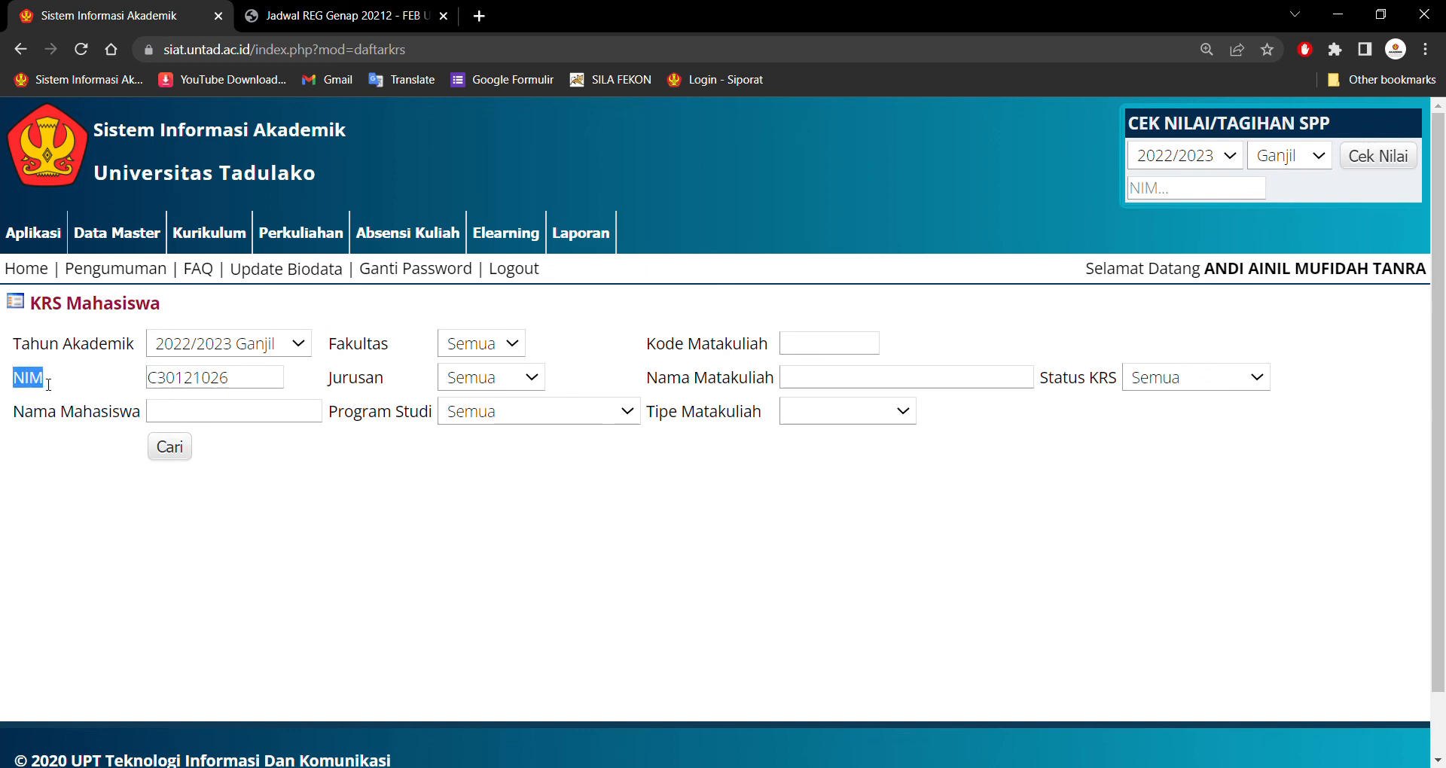
pyautogui.click(167, 459)
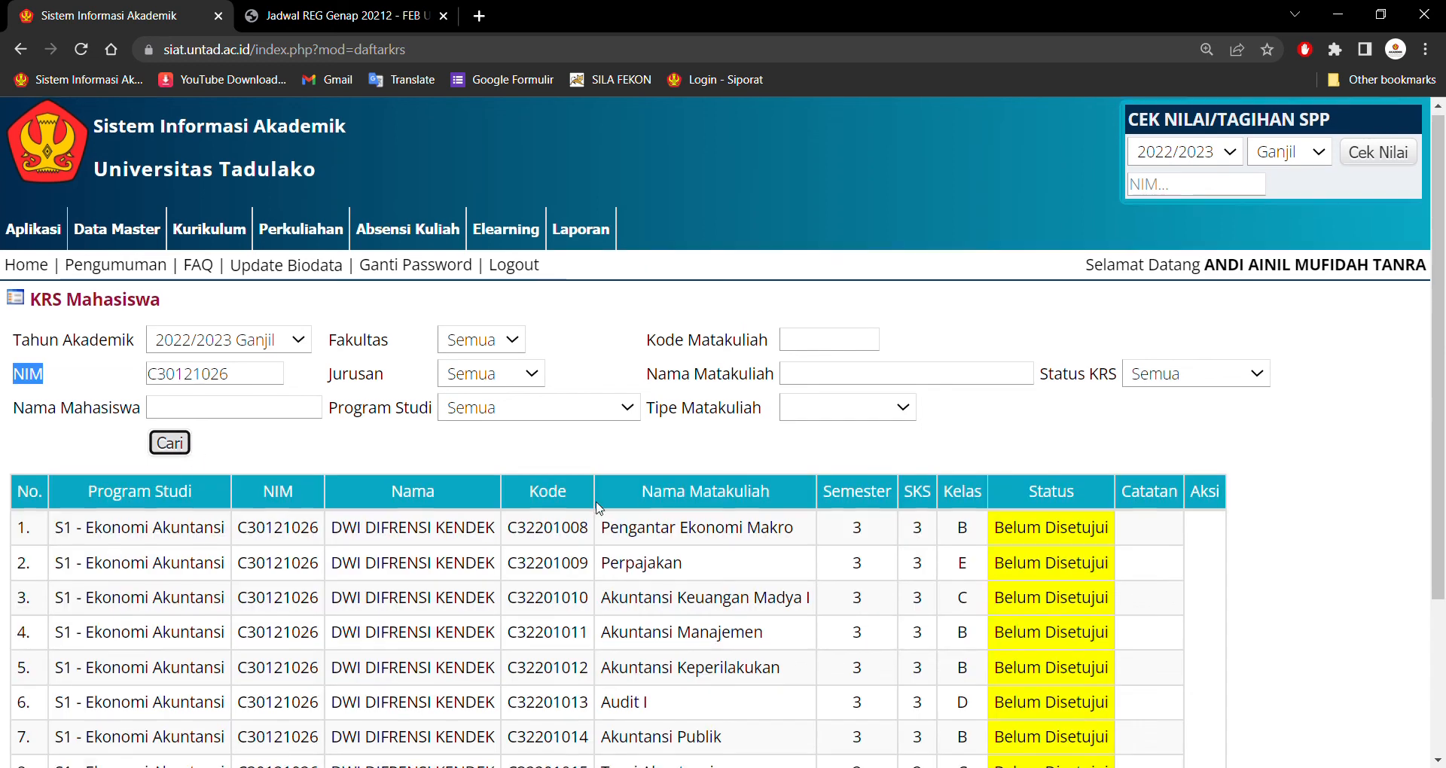
# Examine the student's KRS results, checking the listed courses and the approval status of each one.
pyautogui.scroll(-3, 599, 509)
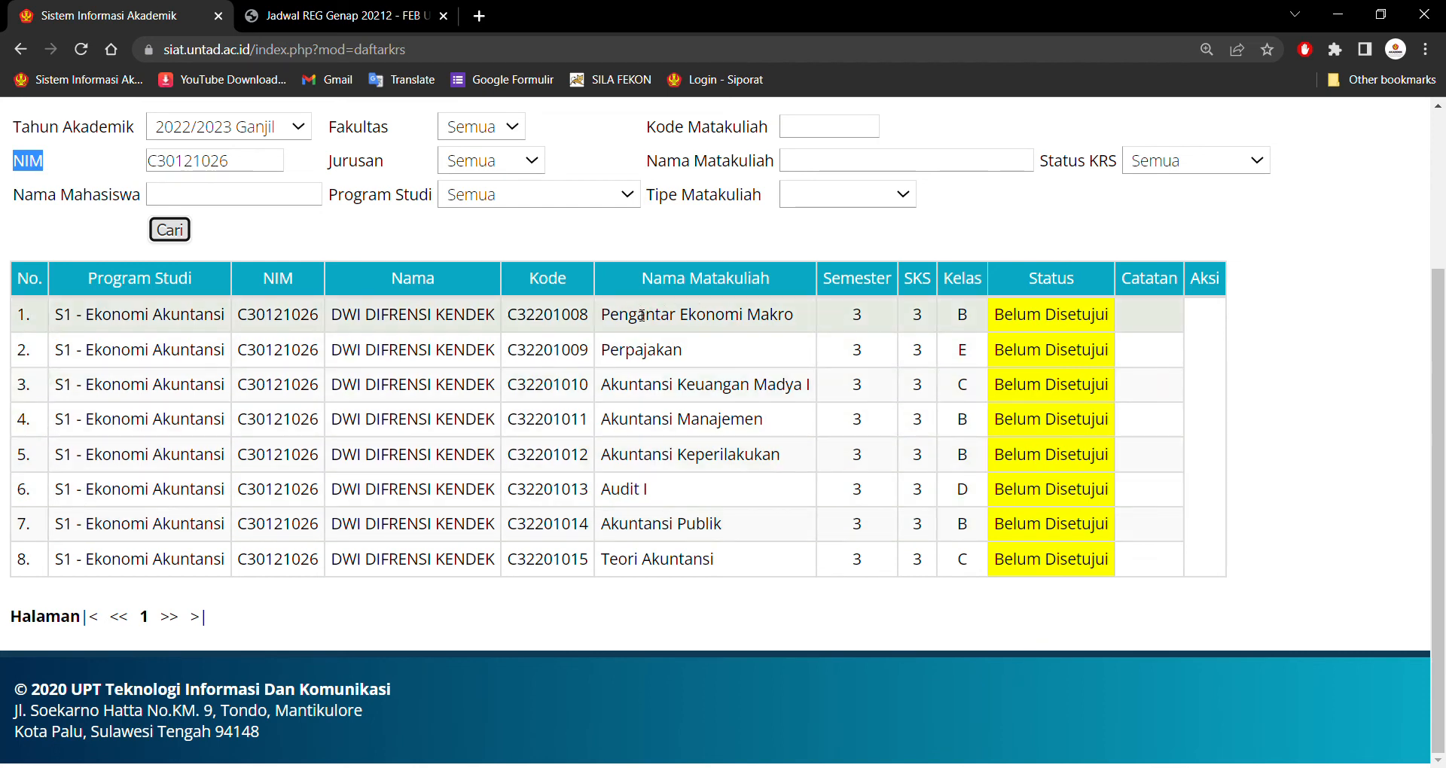
pyautogui.scroll(2, 679, 335)
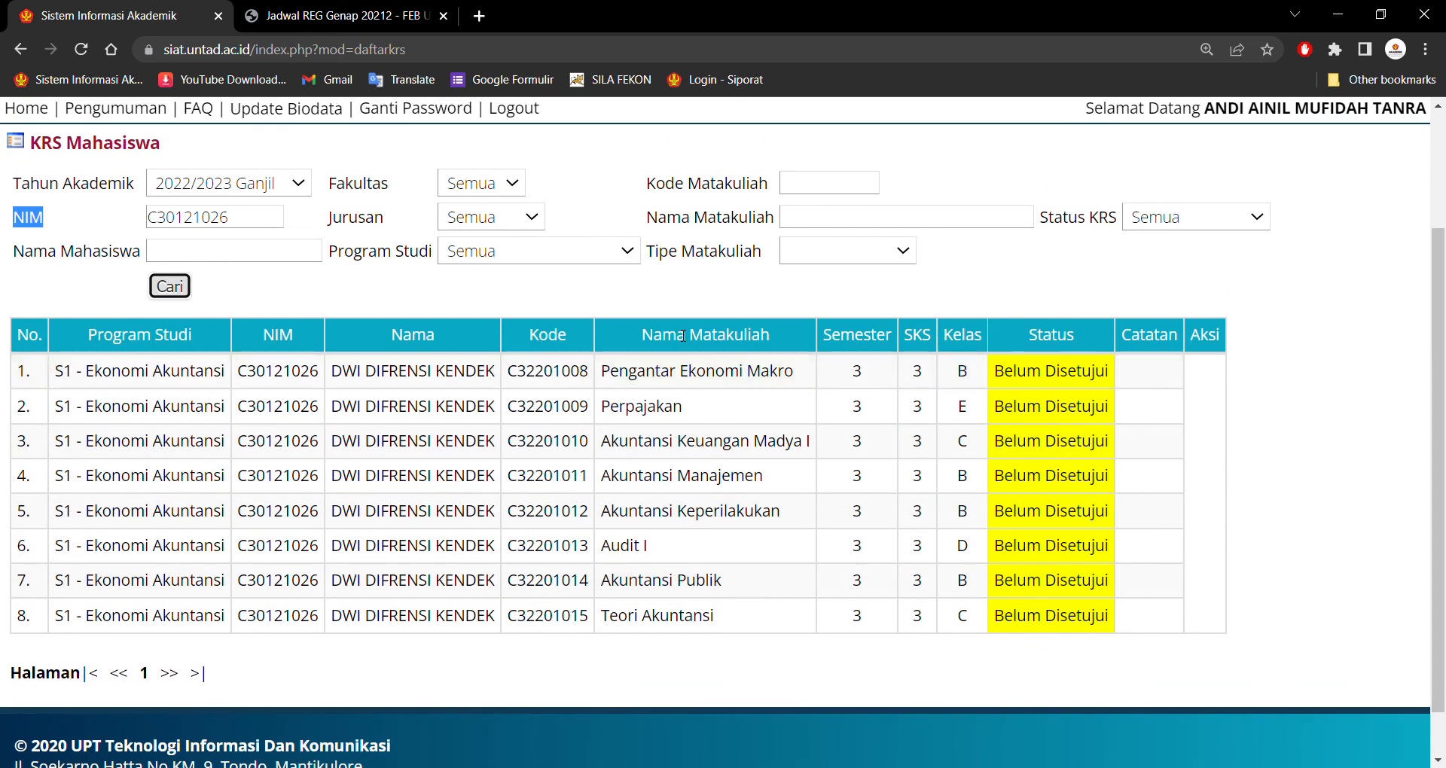
pyautogui.moveTo(1002, 372); pyautogui.dragTo(1049, 397)
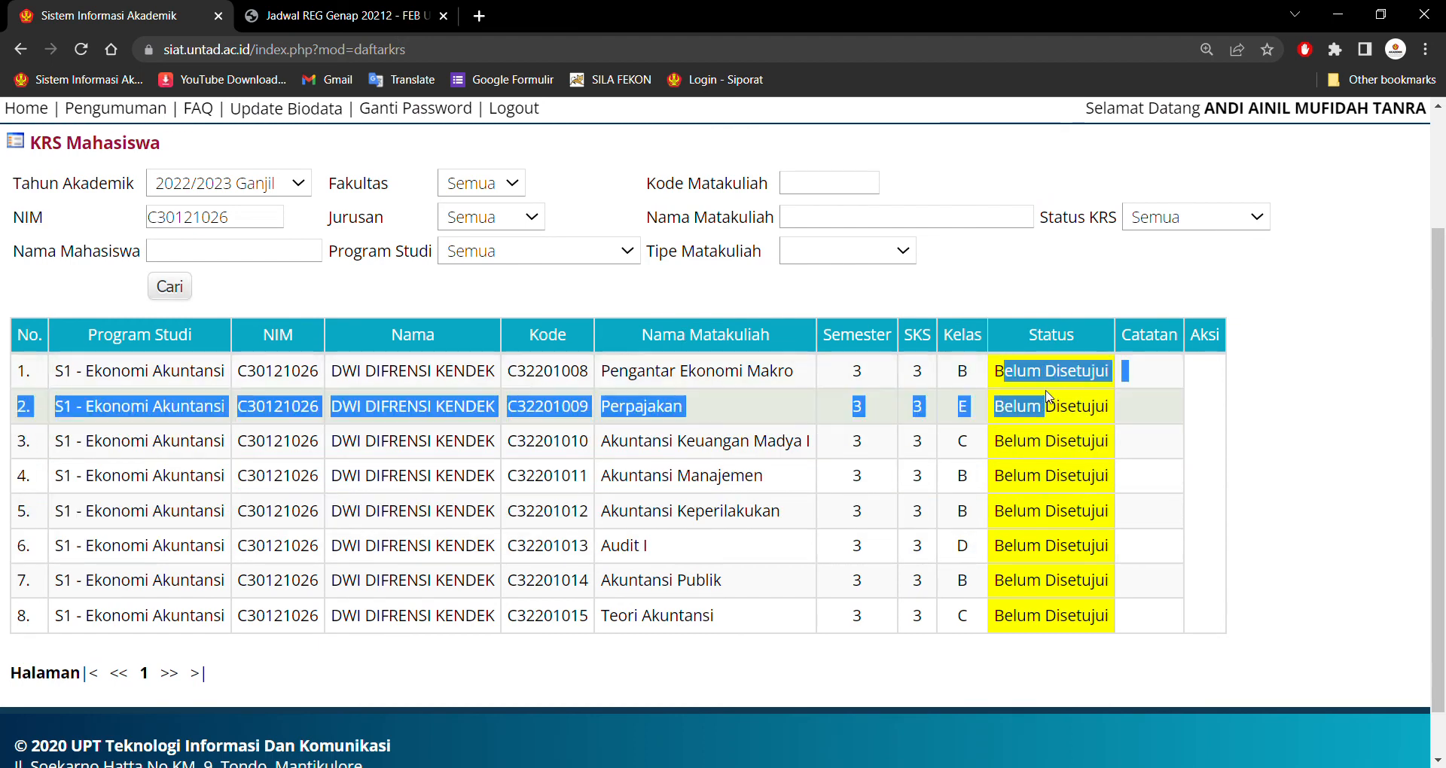
pyautogui.click(1048, 397)
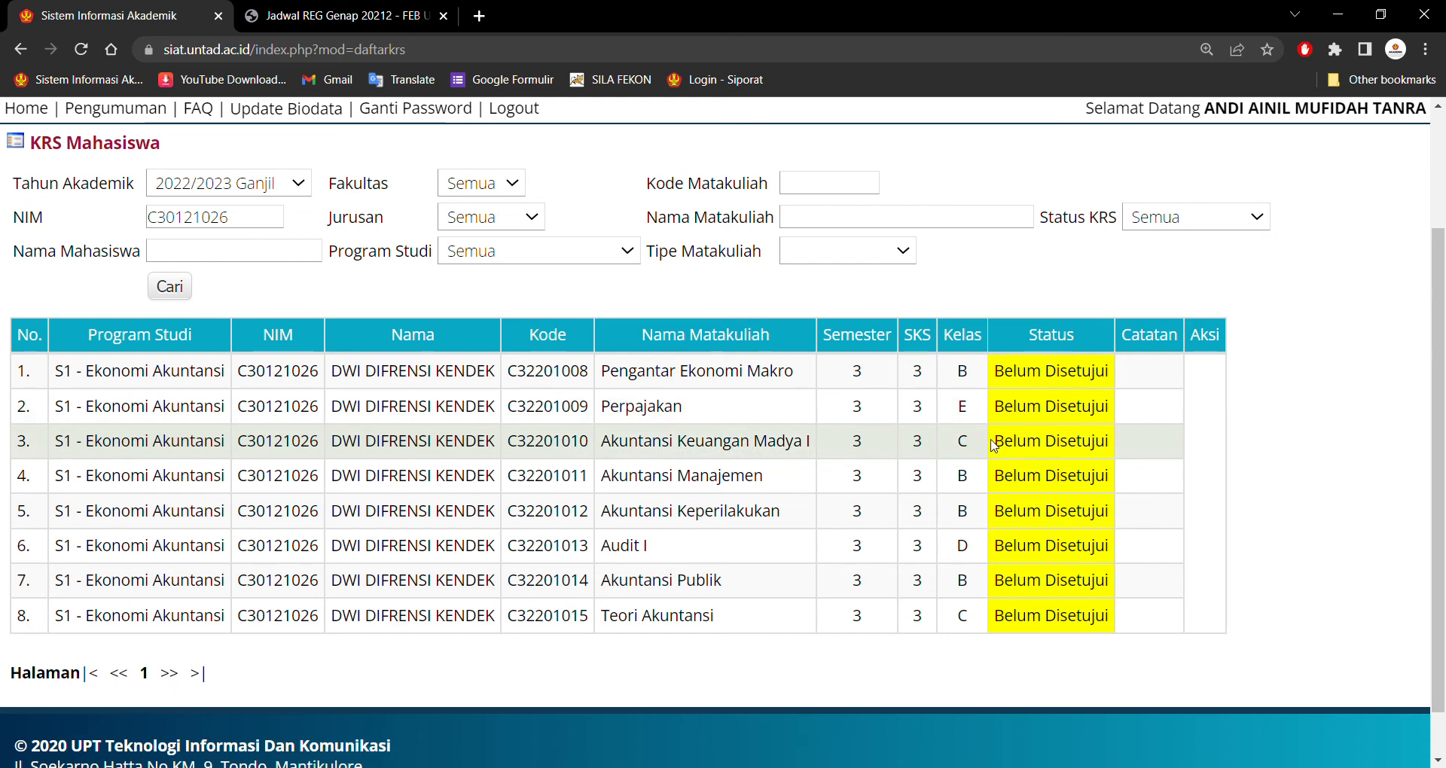
pyautogui.moveTo(1002, 445); pyautogui.dragTo(1116, 448)
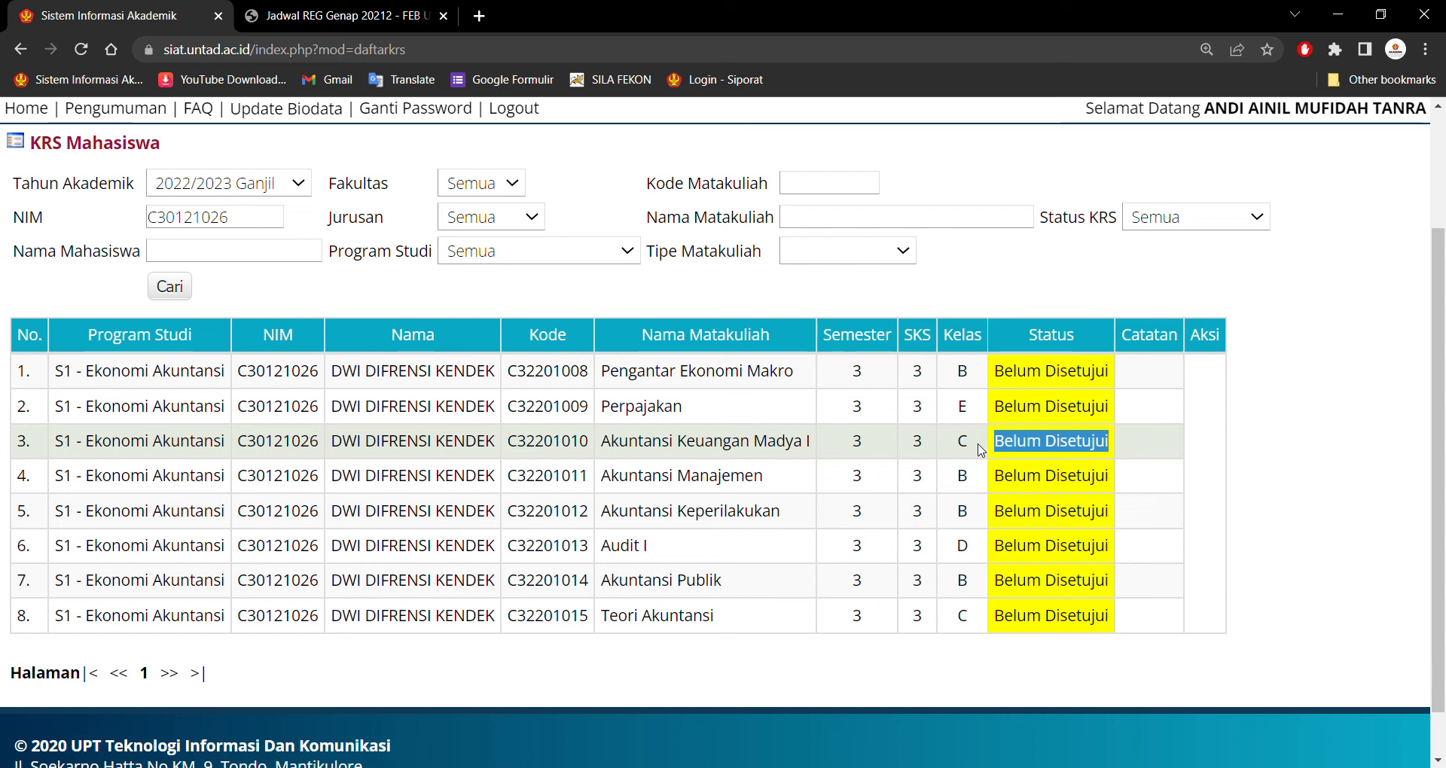
pyautogui.scroll(2, 812, 391)
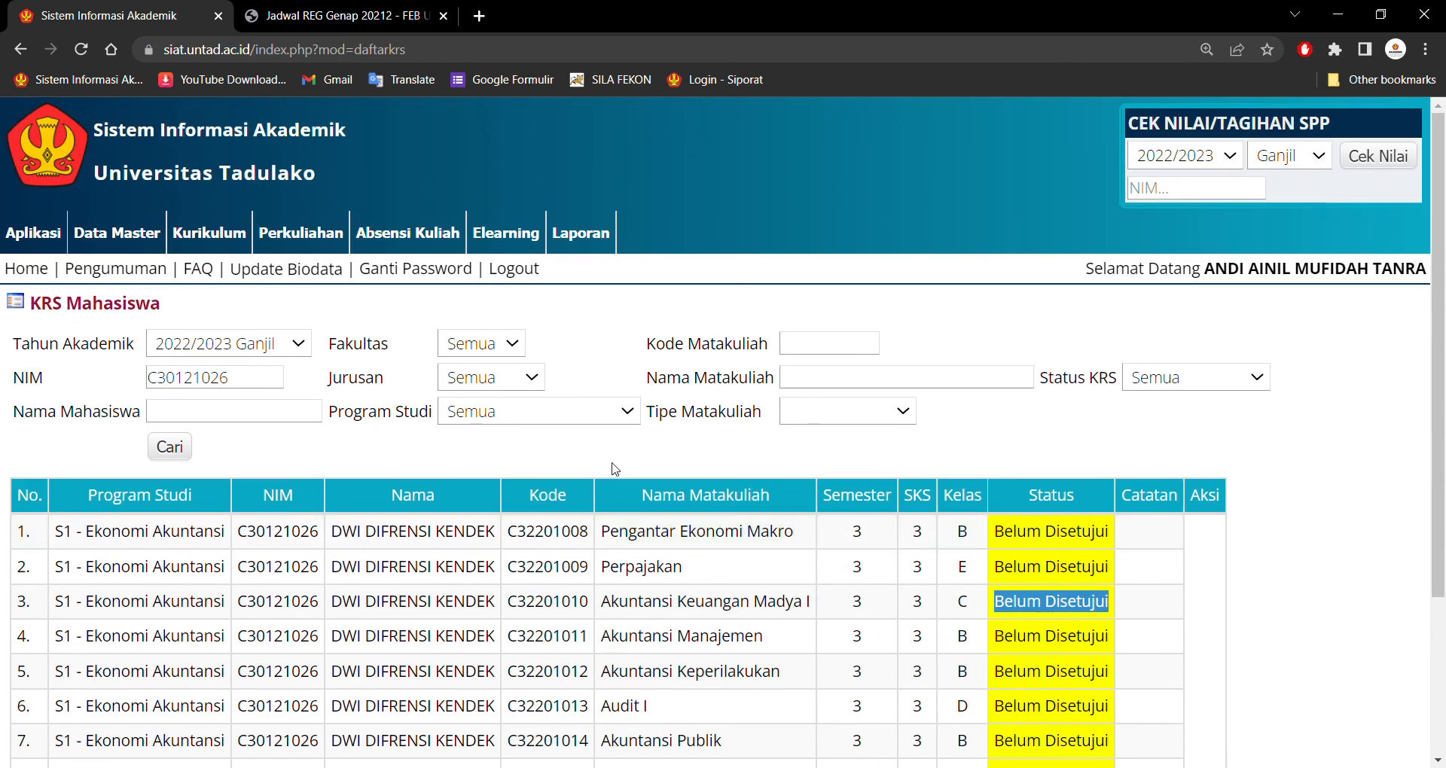
pyautogui.scroll(-2, 588, 497)
pyautogui.scroll(-1, 587, 504)
pyautogui.scroll(1, 527, 437)
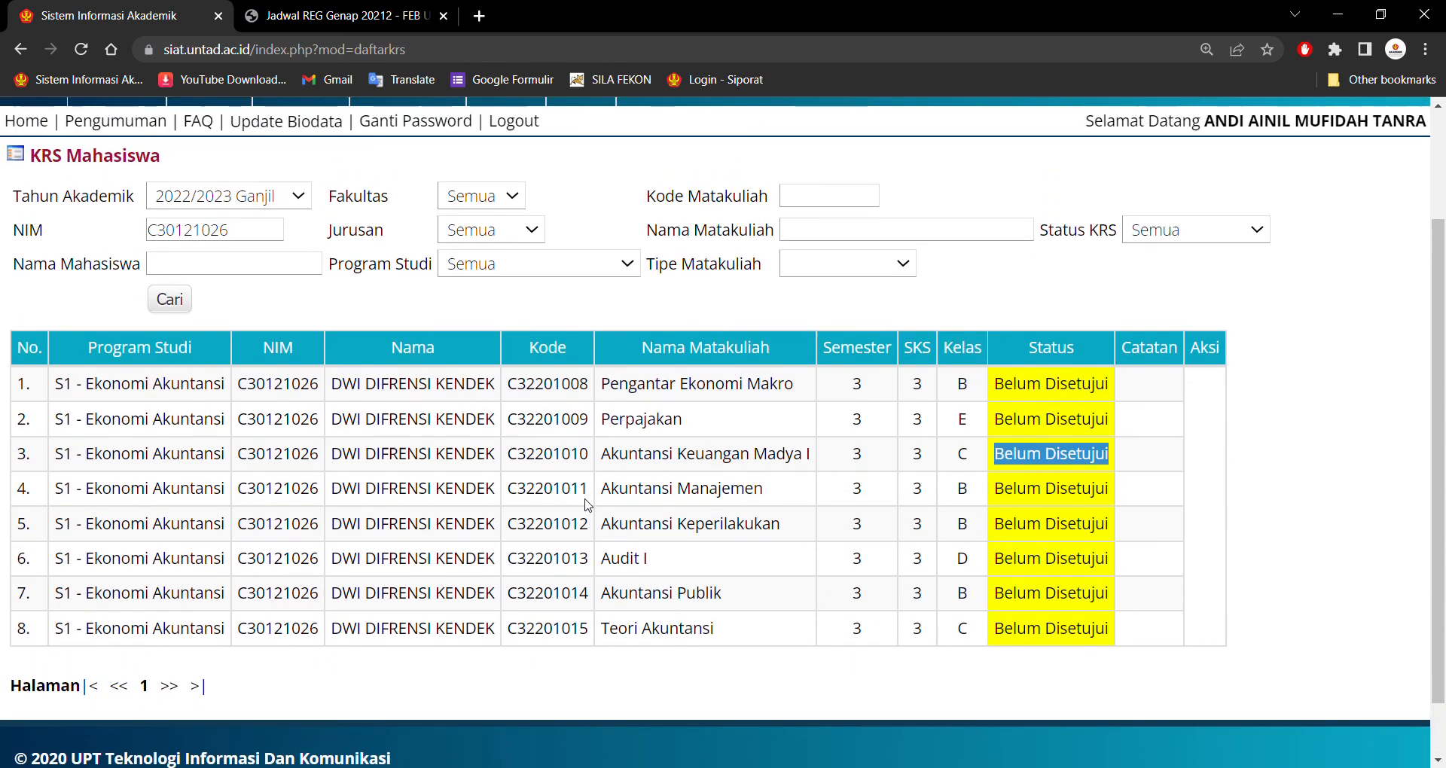
pyautogui.scroll(1, 477, 373)
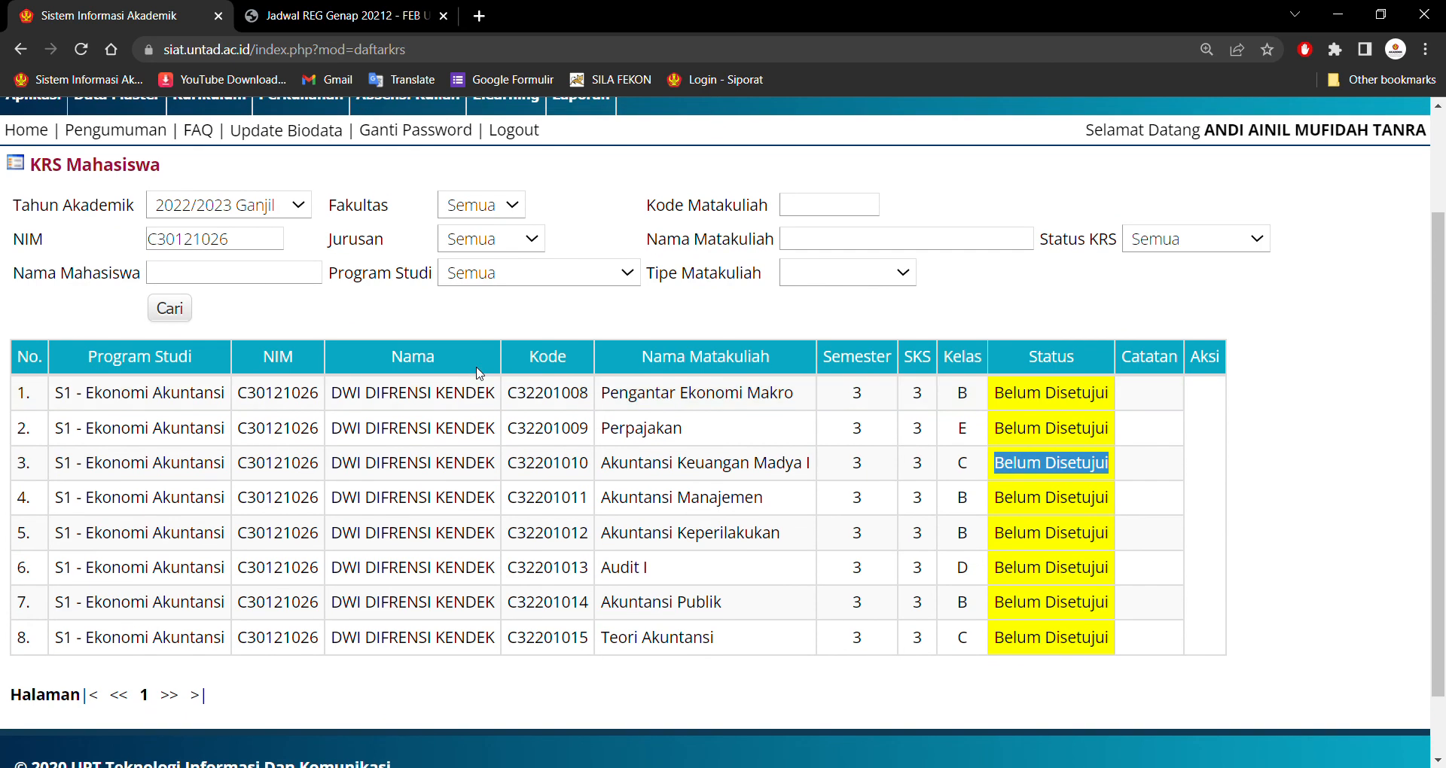
pyautogui.scroll(1, 477, 373)
pyautogui.scroll(-1, 477, 372)
pyautogui.scroll(1, 477, 373)
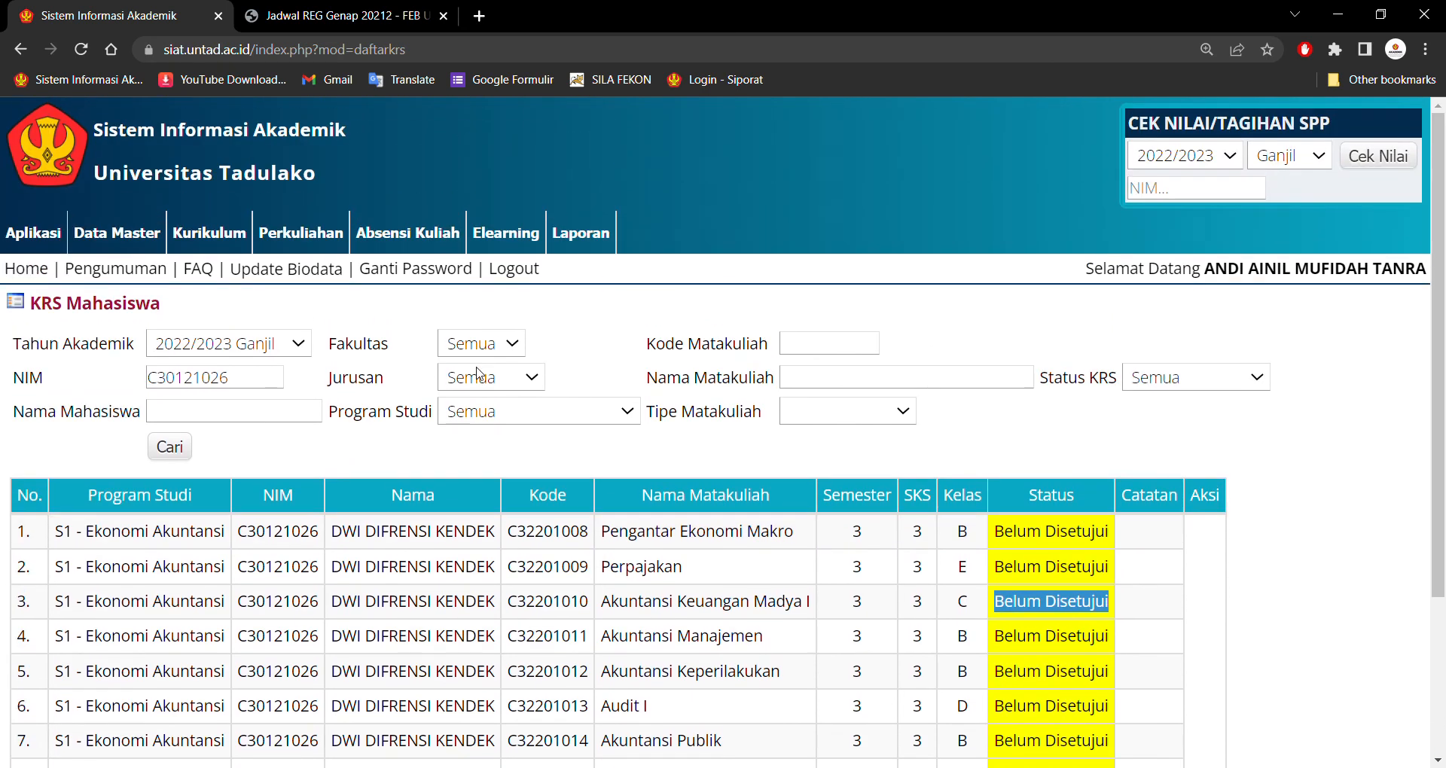
pyautogui.scroll(-2, 477, 373)
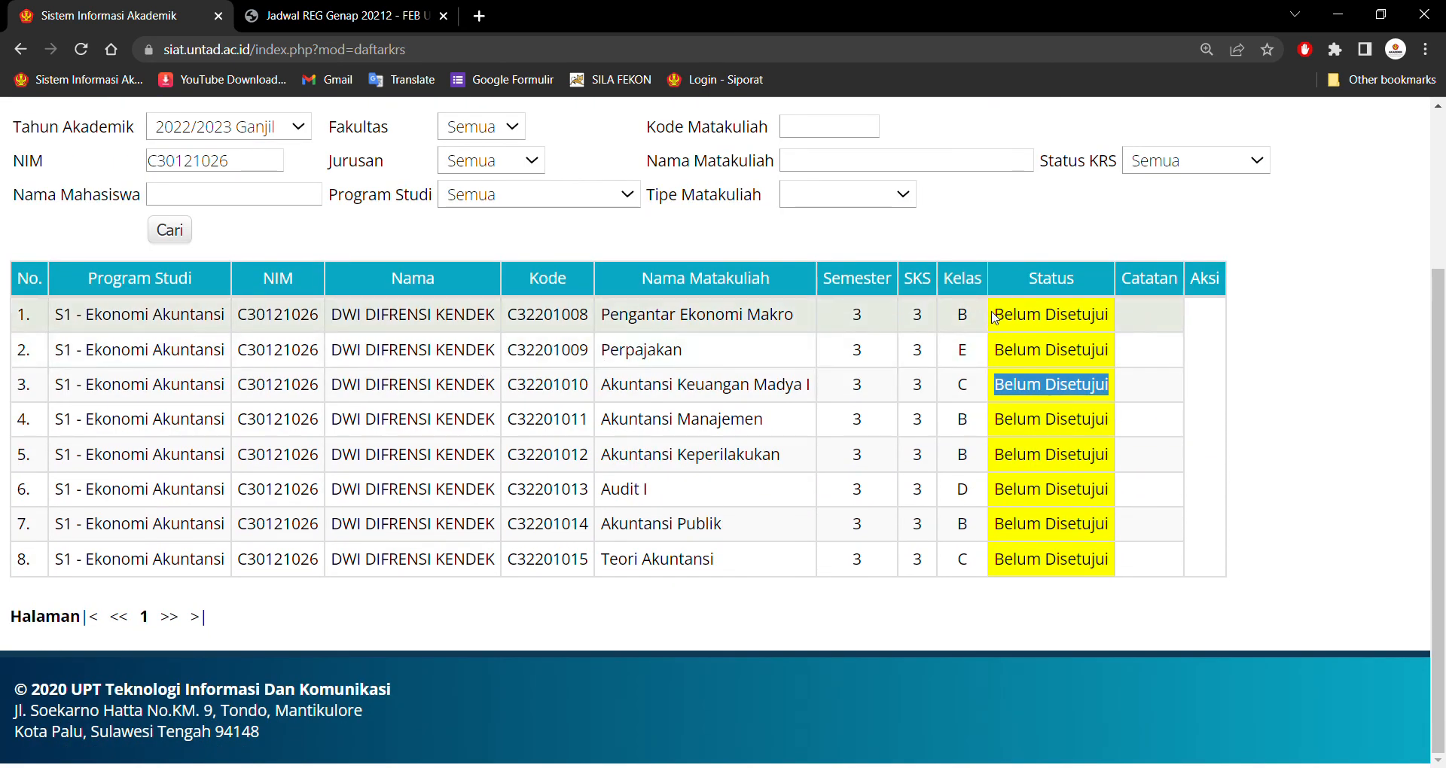
pyautogui.click(996, 317)
pyautogui.moveTo(996, 318); pyautogui.dragTo(1057, 317)
pyautogui.scroll(3, 675, 304)
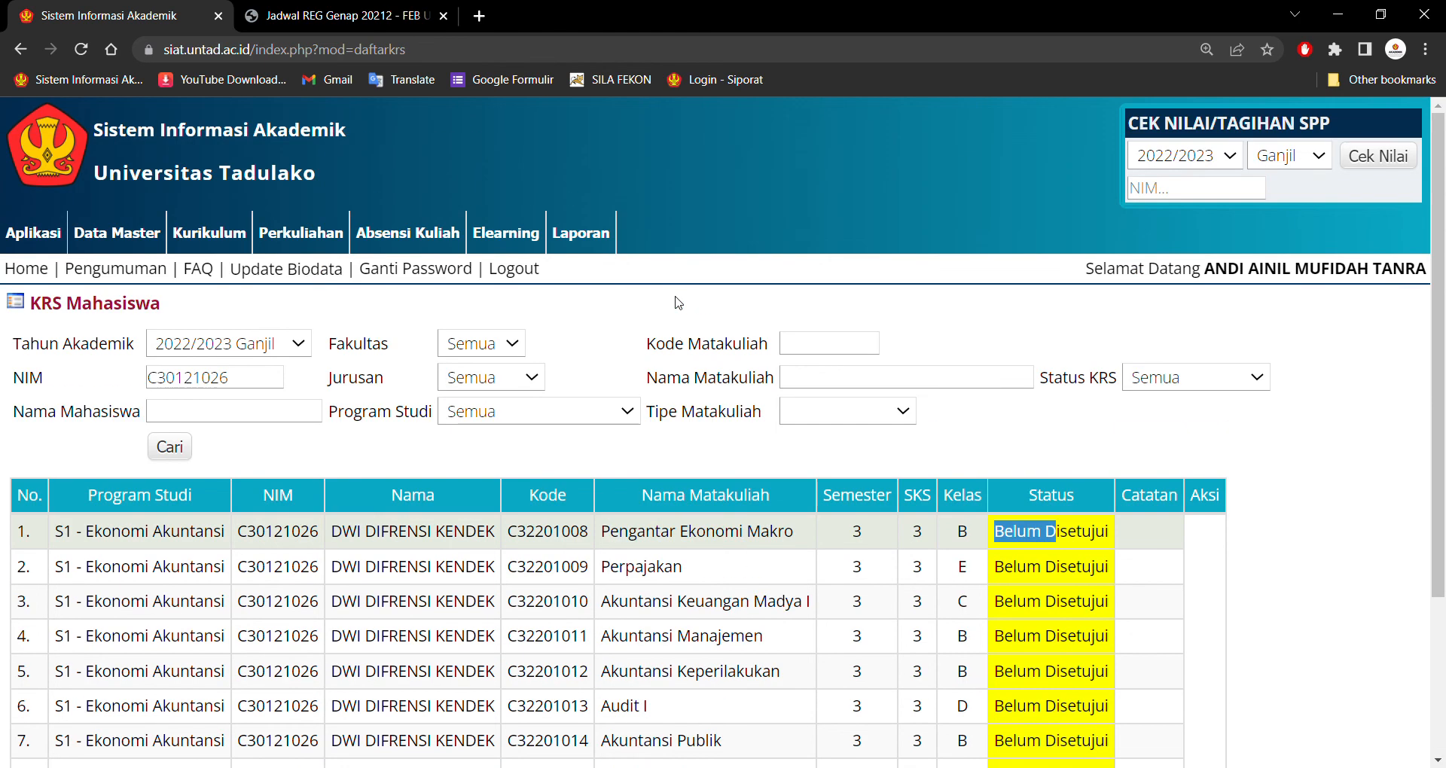
# Open the Approval KRS page in the KRS section of Perkuliahan.
pyautogui.moveTo(291, 227)
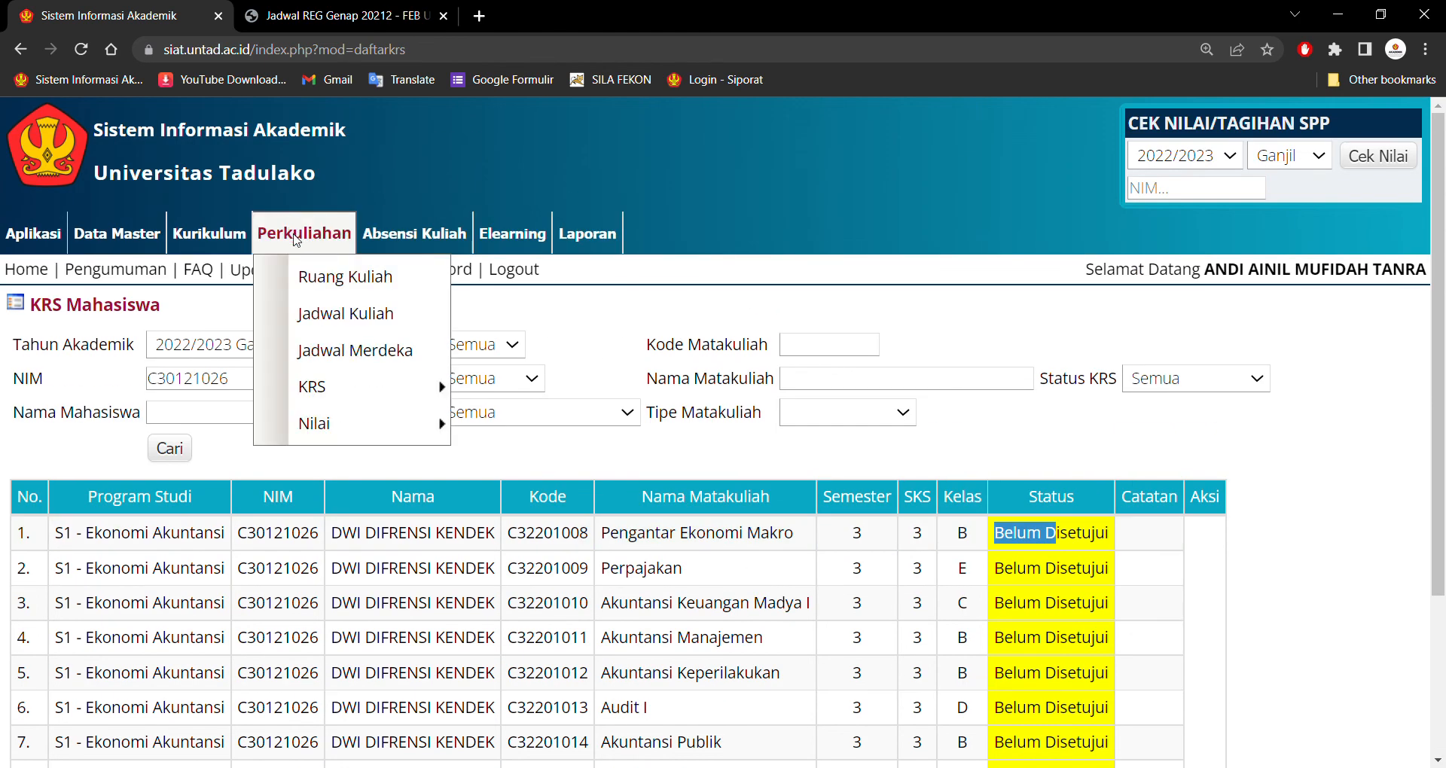
pyautogui.moveTo(336, 391)
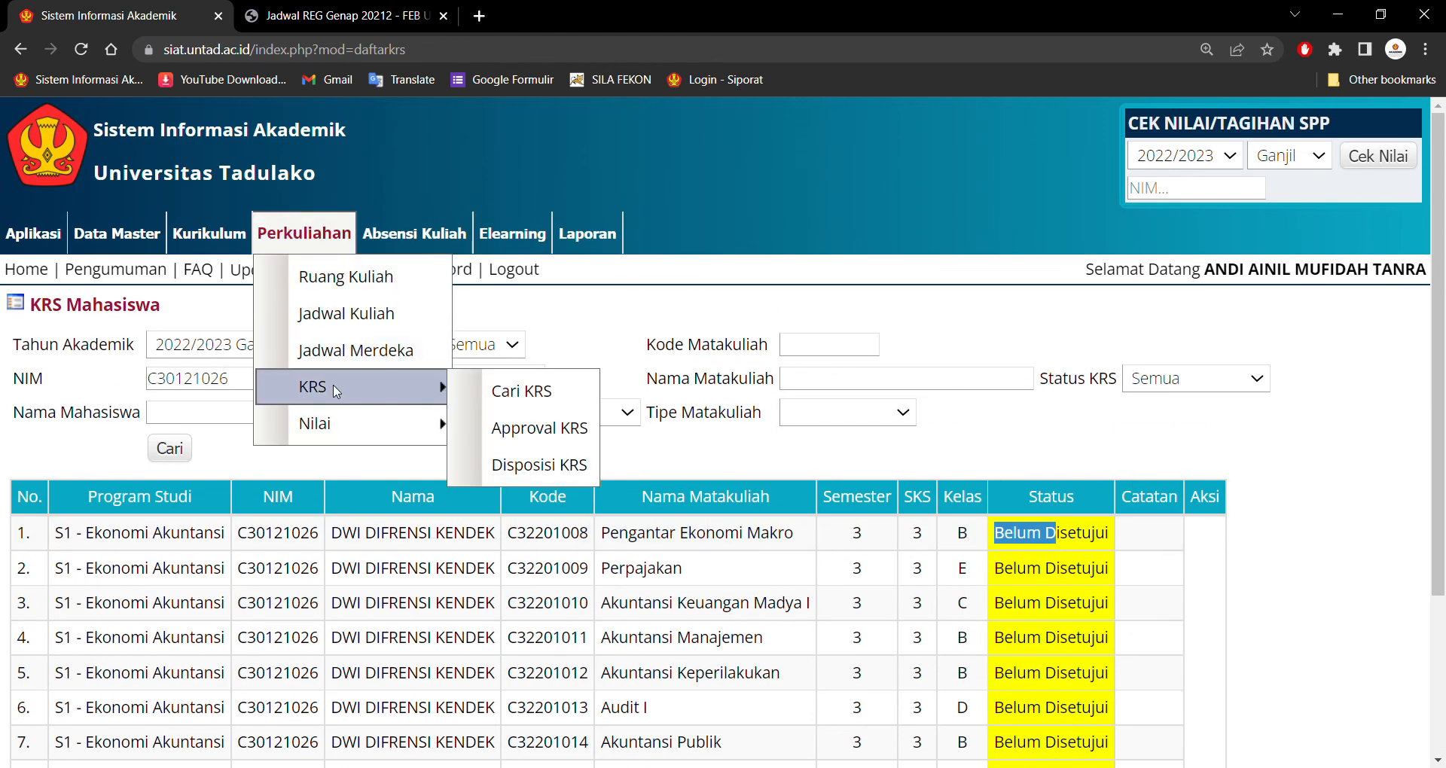
pyautogui.click(497, 430)
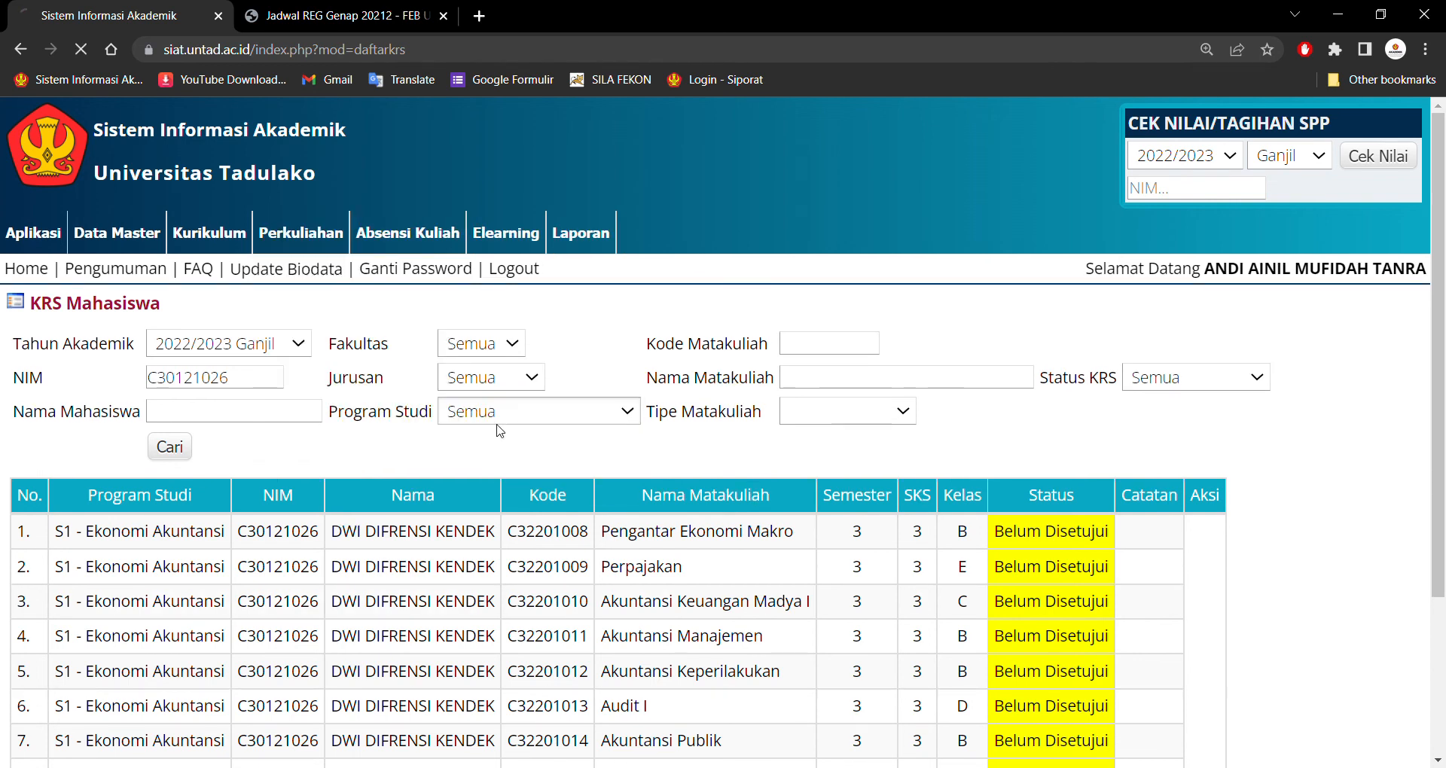
# Check the SKS approval counts in the Approval KRS list, focusing on the first student's Belum Disetujui value.
pyautogui.scroll(-2, 498, 430)
pyautogui.scroll(1, 500, 431)
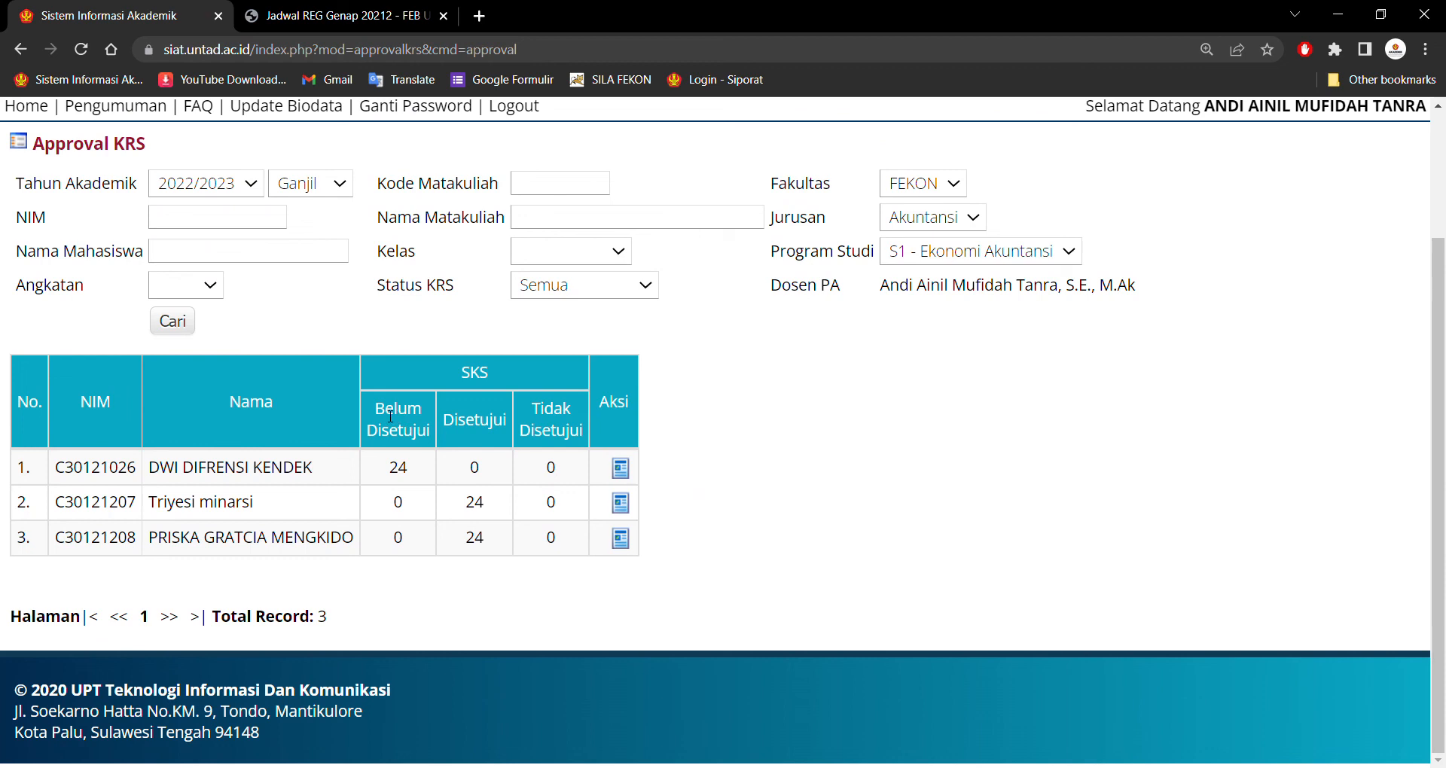
pyautogui.moveTo(396, 423); pyautogui.dragTo(404, 437)
pyautogui.moveTo(391, 468); pyautogui.dragTo(414, 468)
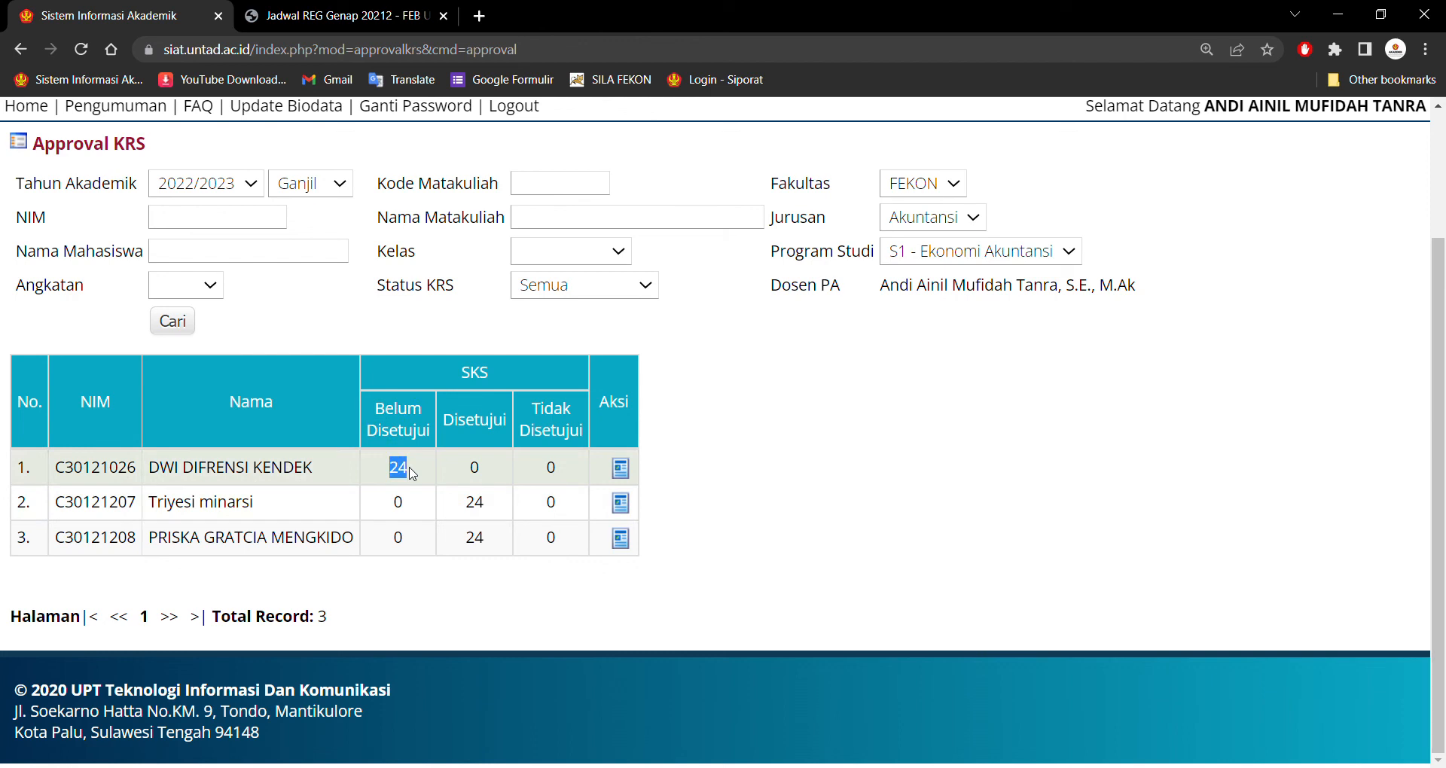
pyautogui.click(543, 455)
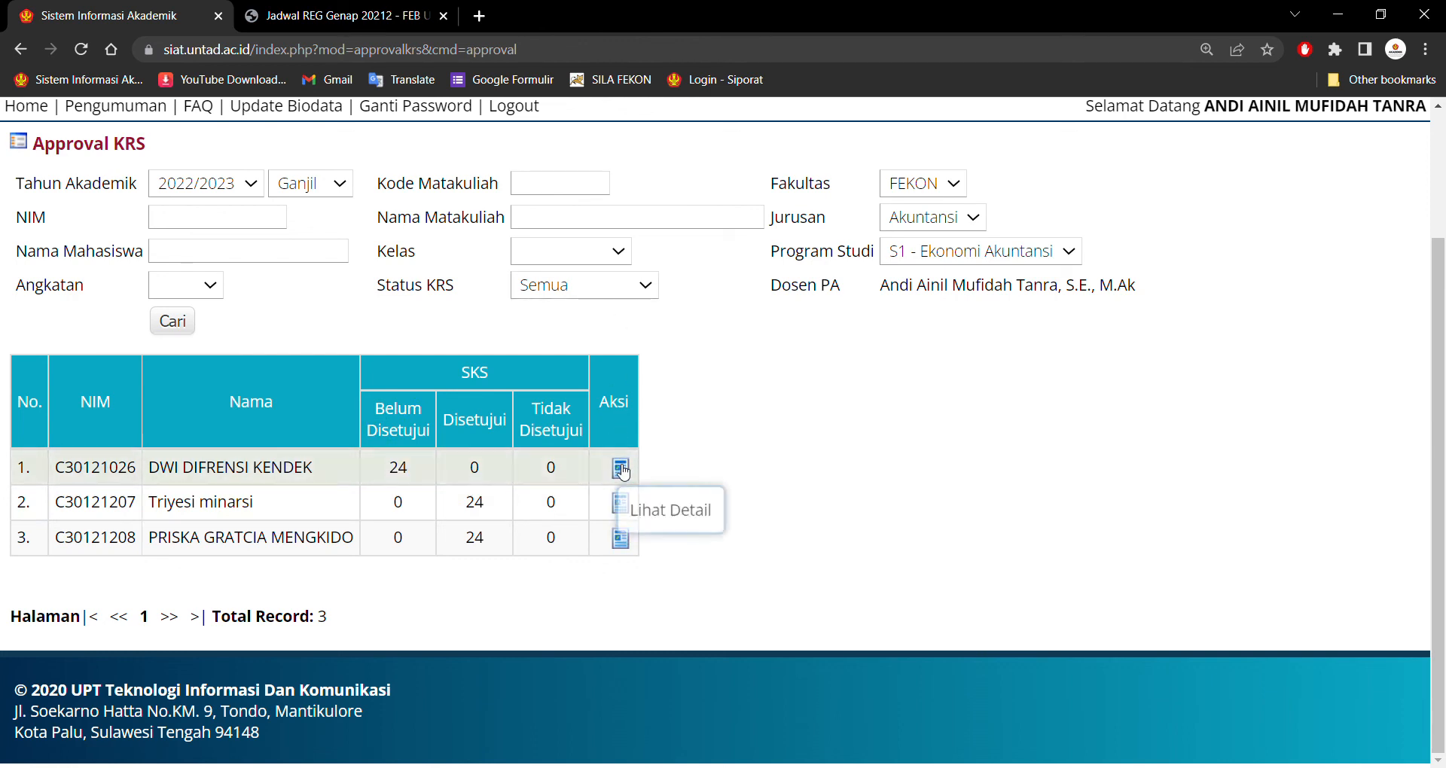
# Open the first student's KRS detail and look over the listed courses, their approval status and the KRS approval dates.
pyautogui.click(621, 471)
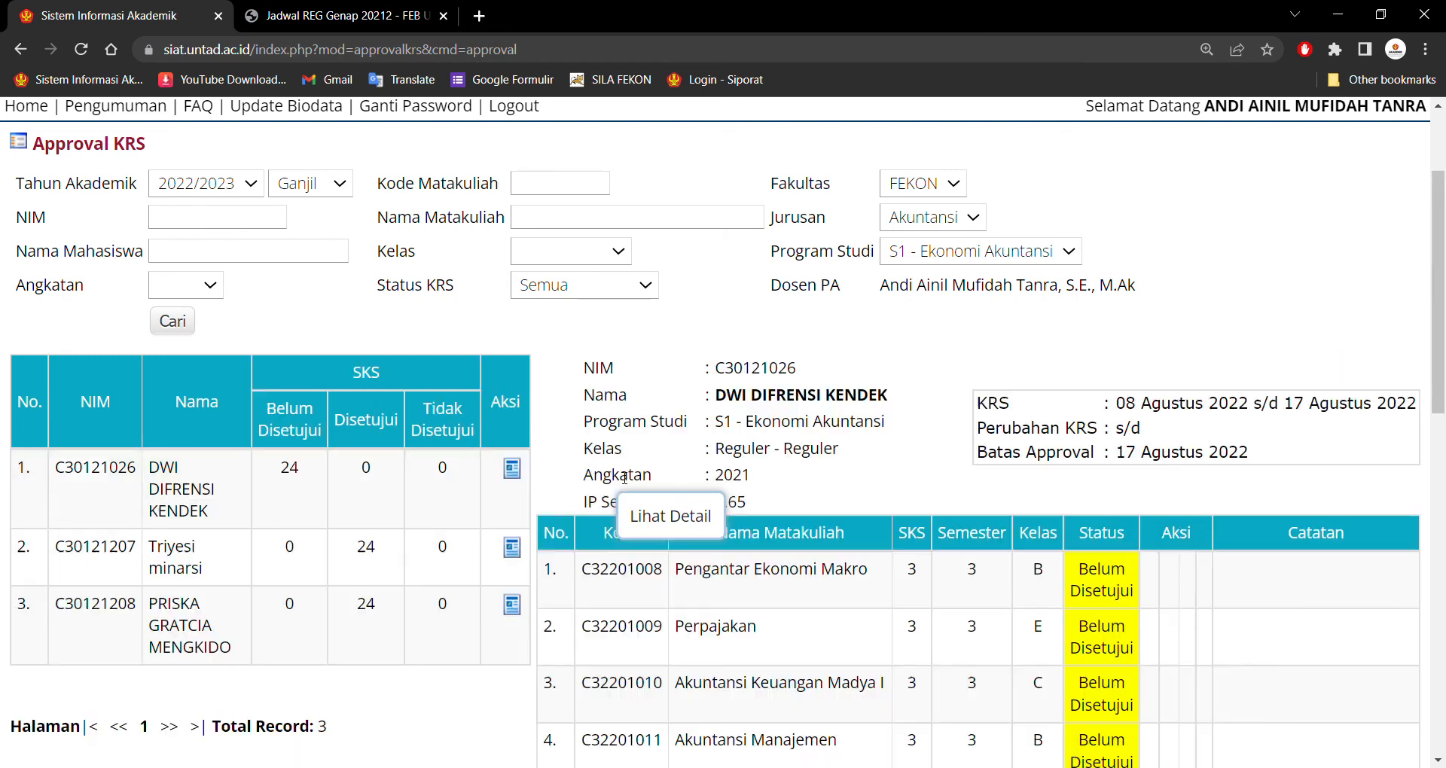
pyautogui.scroll(-4, 897, 451)
pyautogui.scroll(-7, 897, 451)
pyautogui.scroll(9, 894, 451)
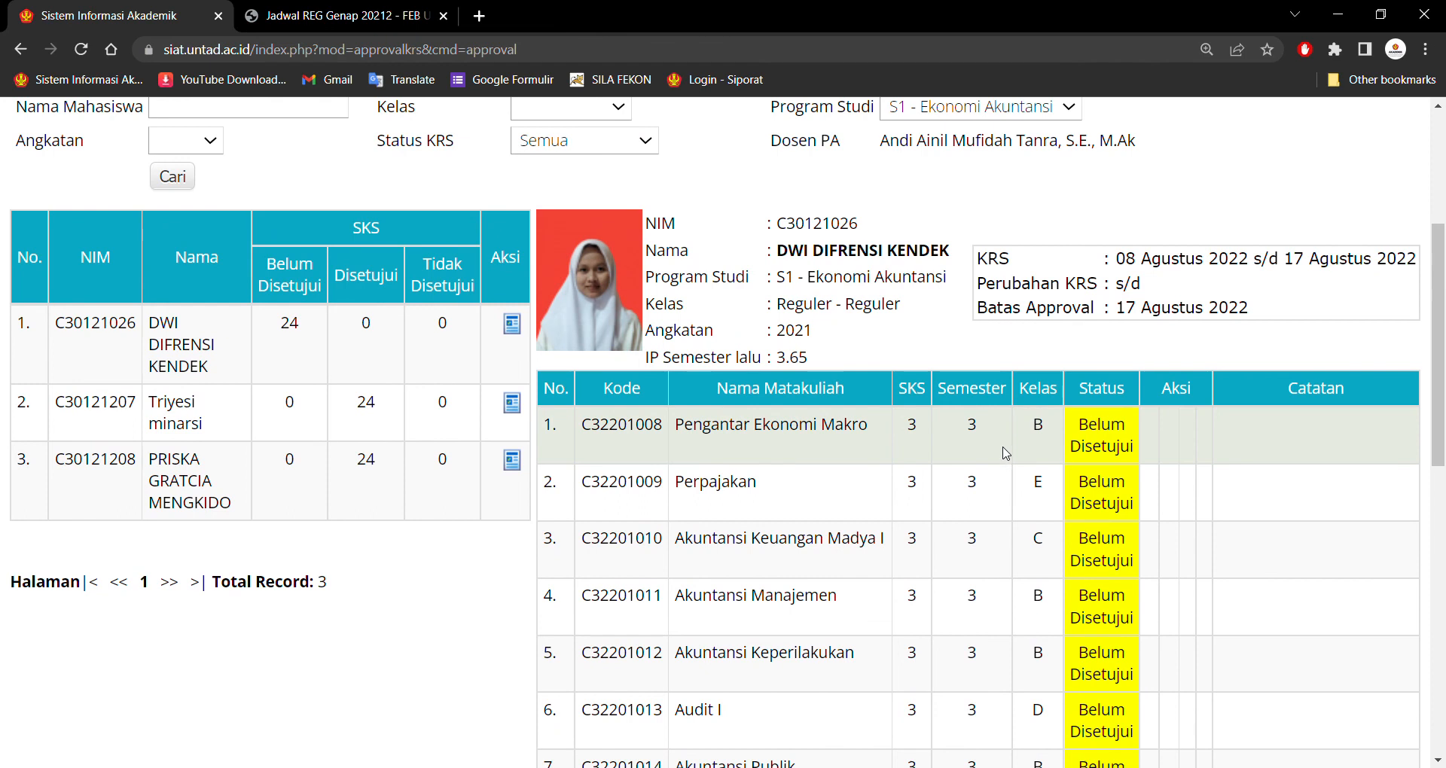
pyautogui.scroll(3, 892, 450)
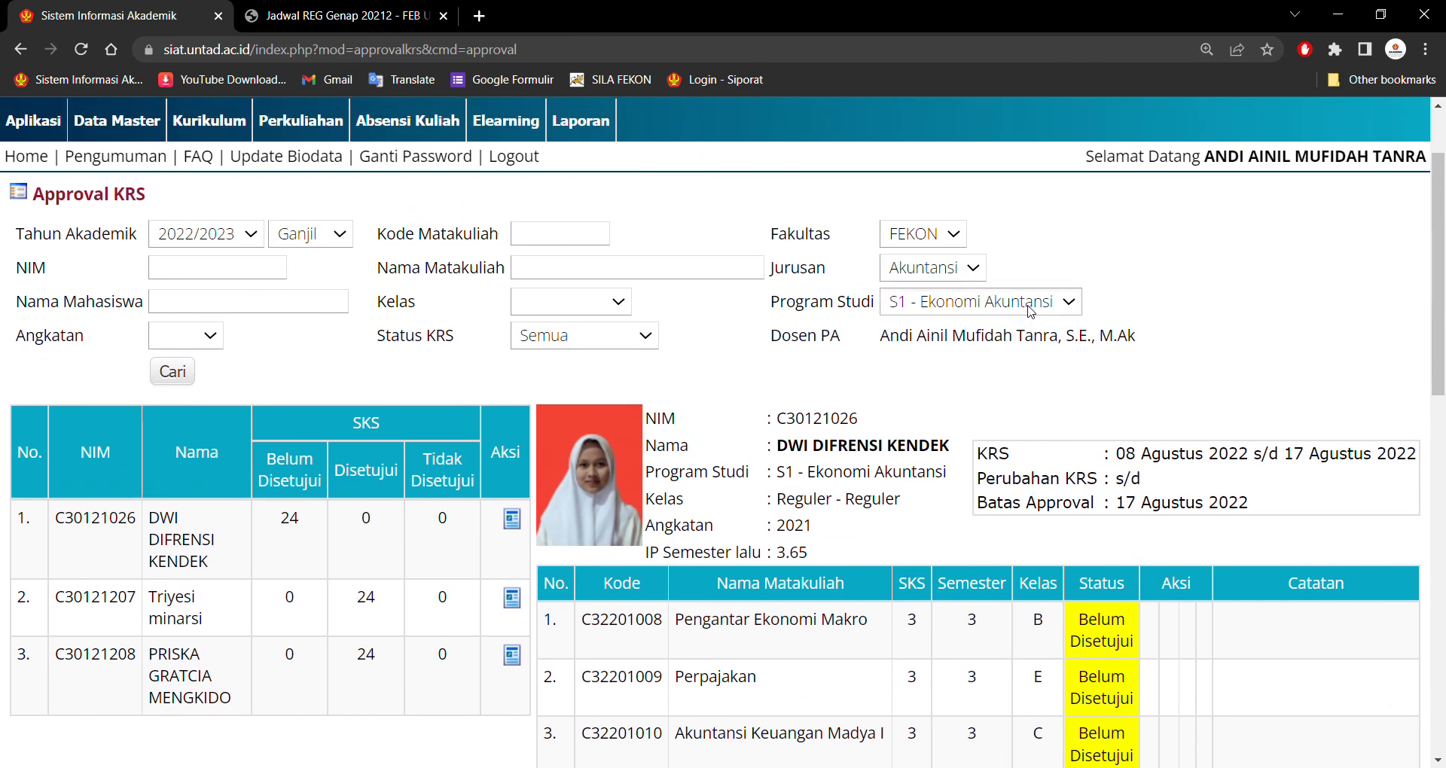